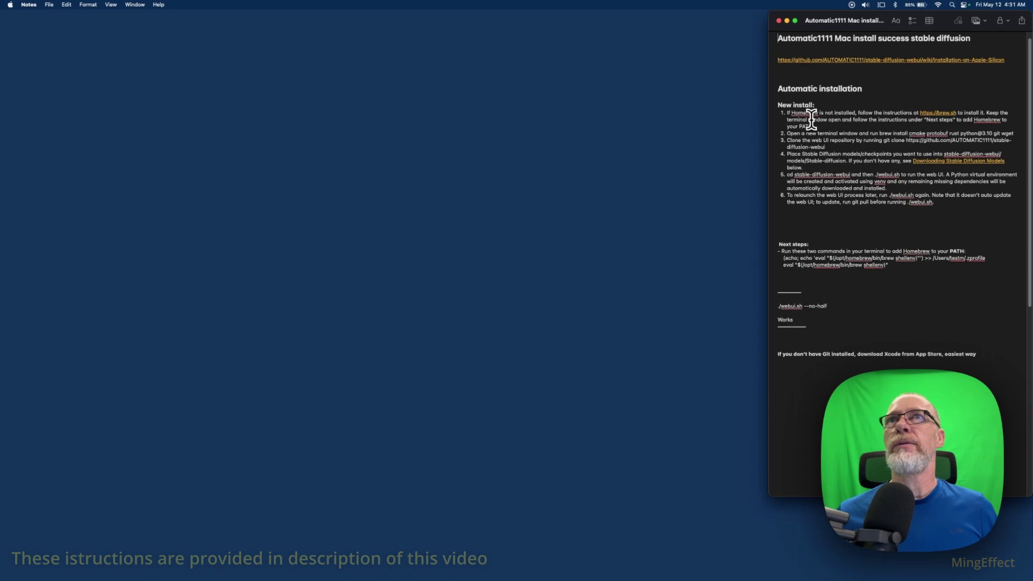
Open the Apple Silicon installation wiki in Safari and scroll to its Automatic installation section.
drag(787, 113, 869, 113)
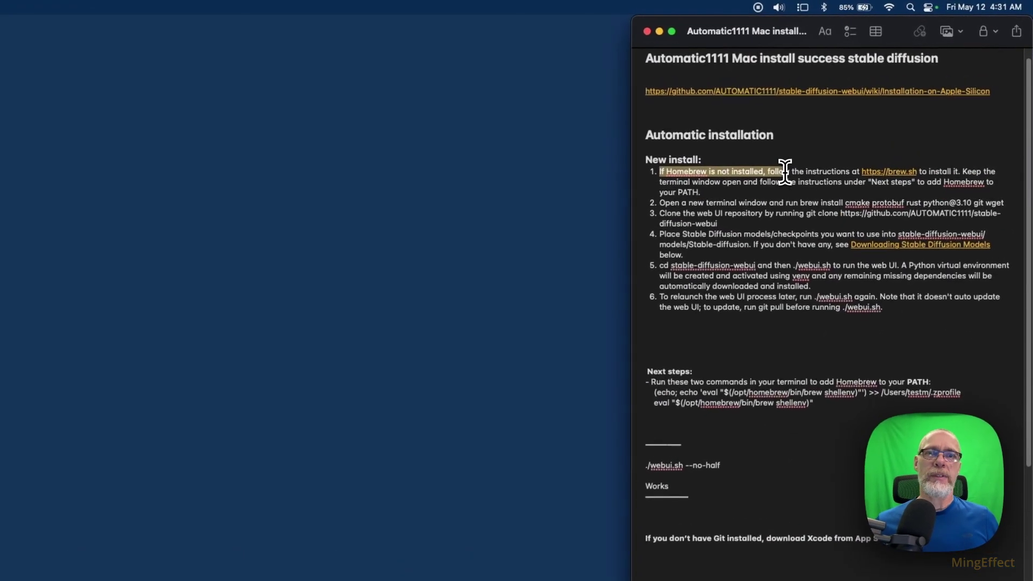
click(871, 116)
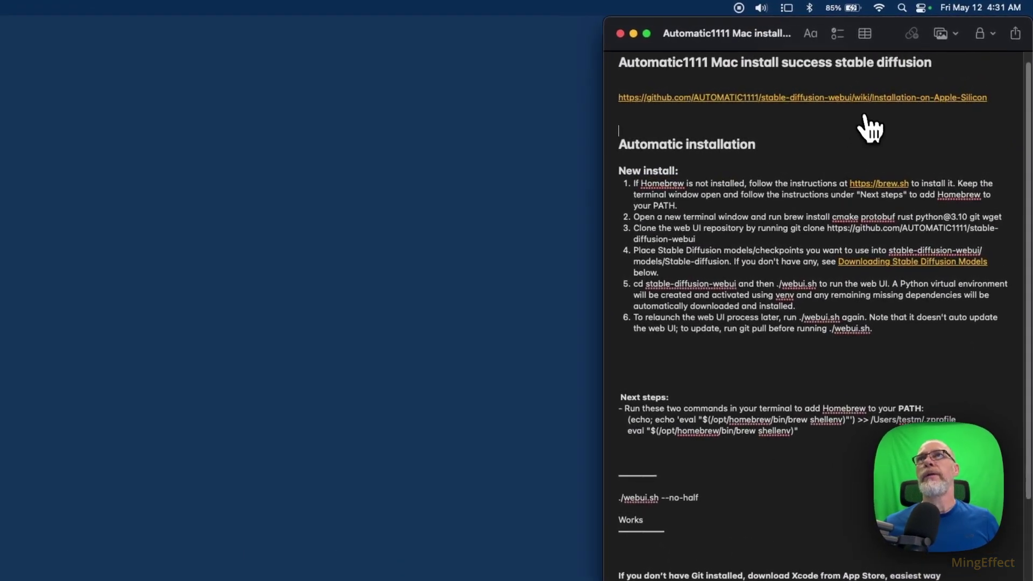
click(864, 115)
mouse_move(178, 63)
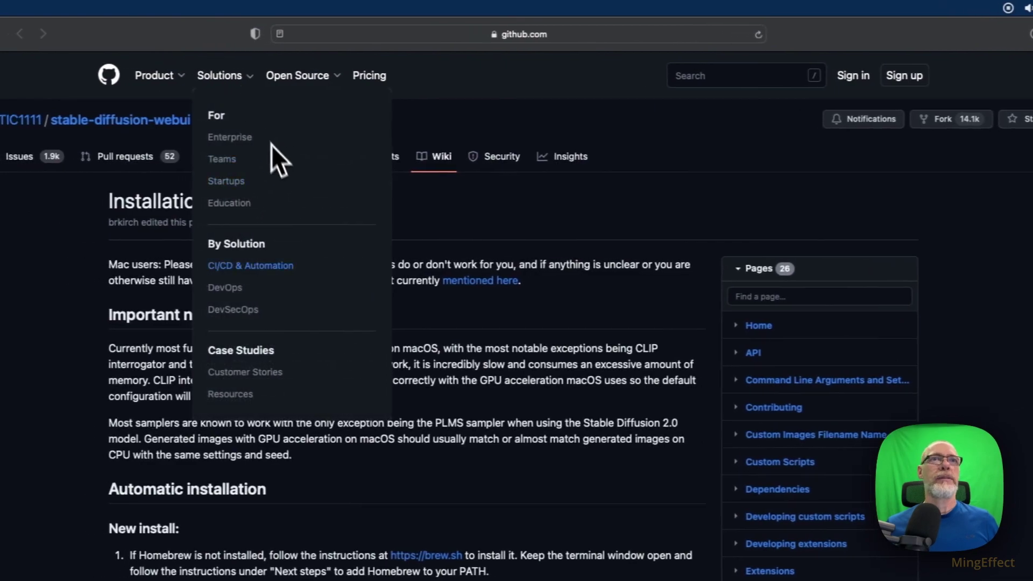
scroll(247, 414, down, 5)
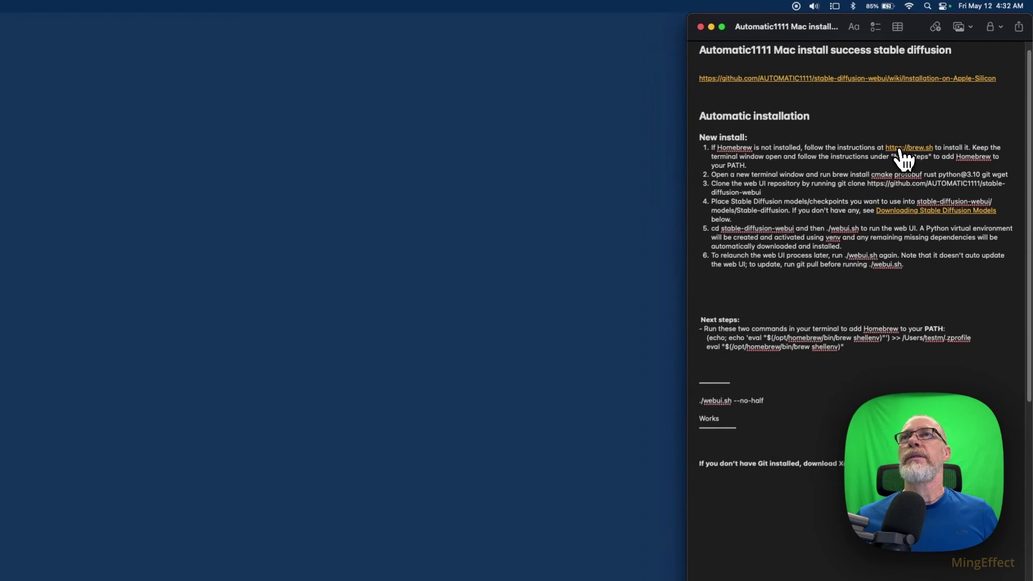
Go to brew.sh and copy the /bin/bash Homebrew install command.
click(899, 151)
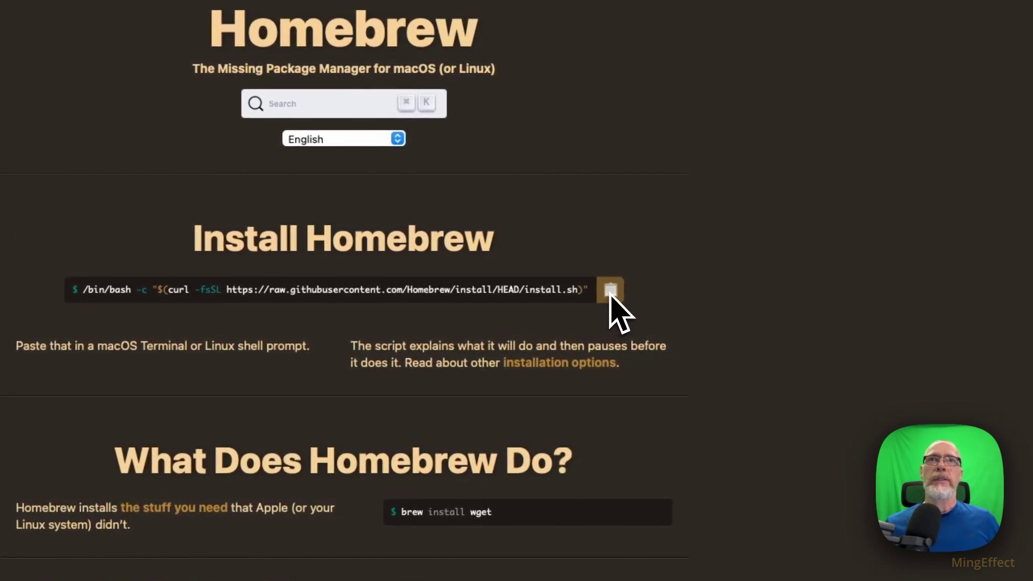
click(610, 290)
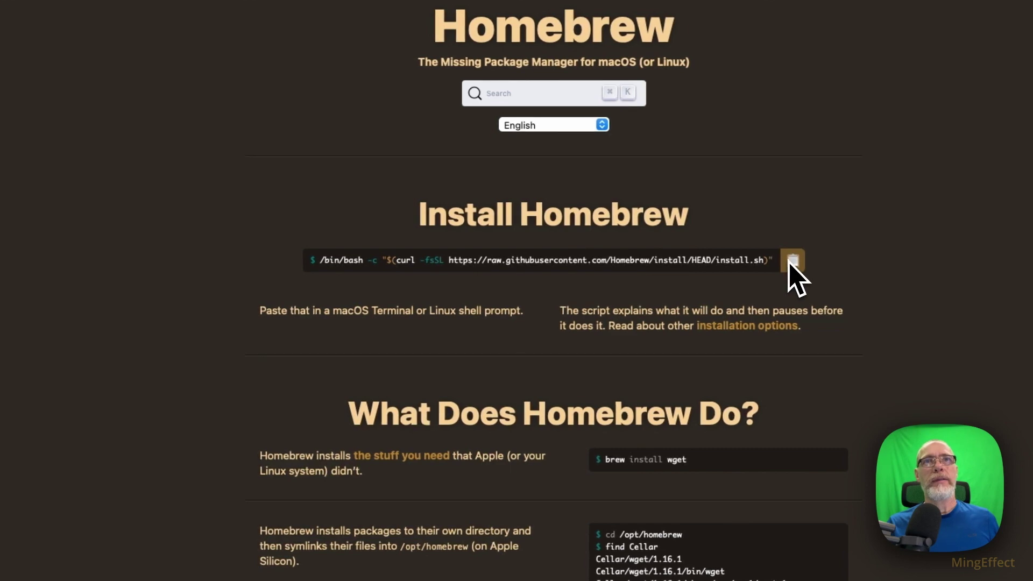
Launch Terminal from Spotlight, enlarge its window, and submit the account password to the Homebrew installer.
key(super+space)
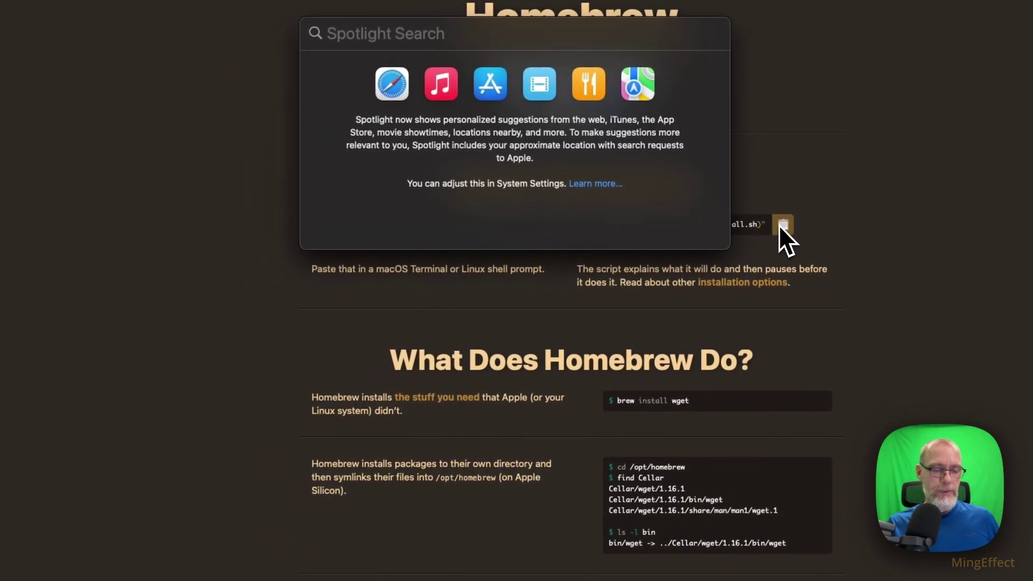
text(terminal)
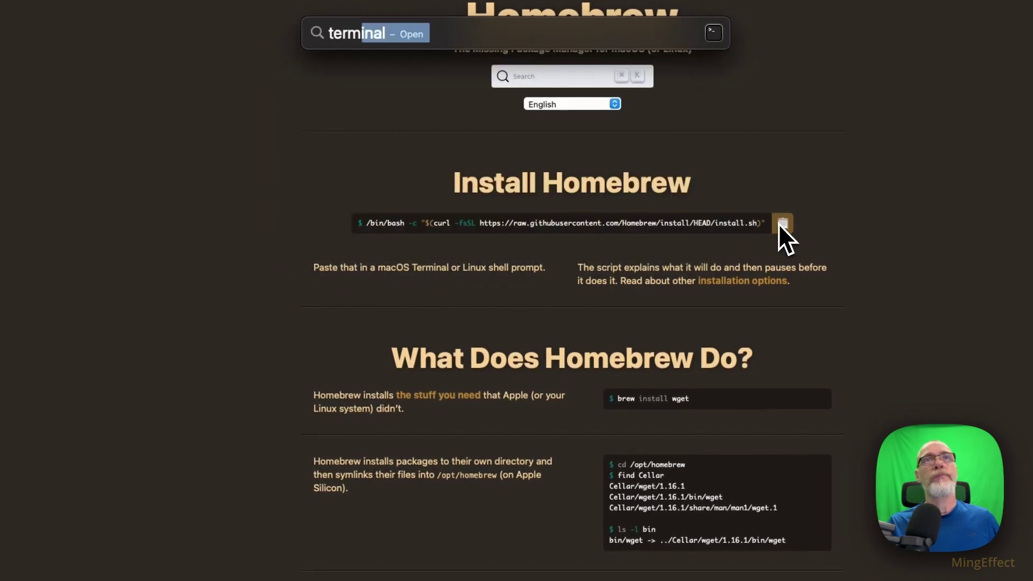
key(Return)
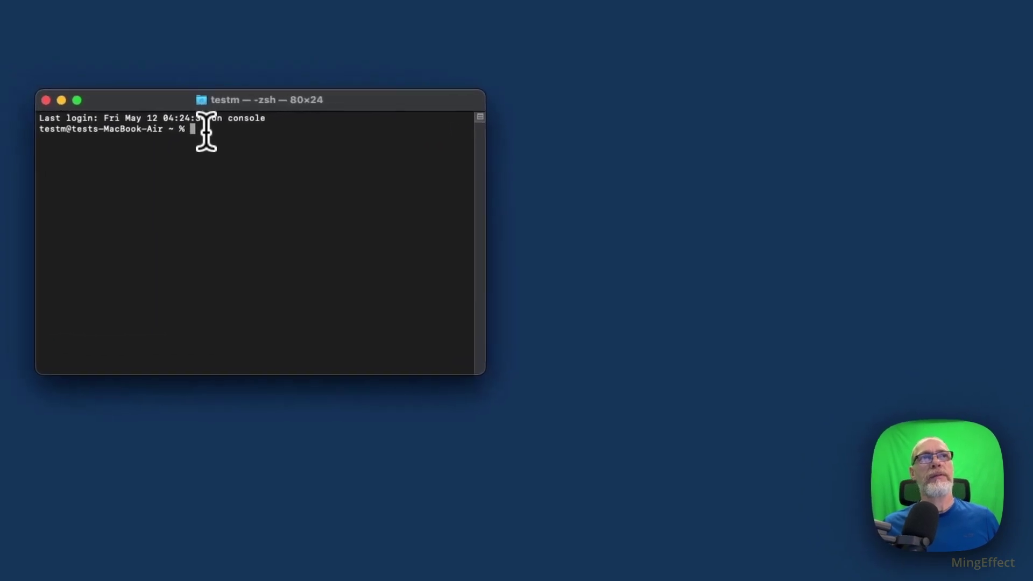
drag(483, 371, 661, 437)
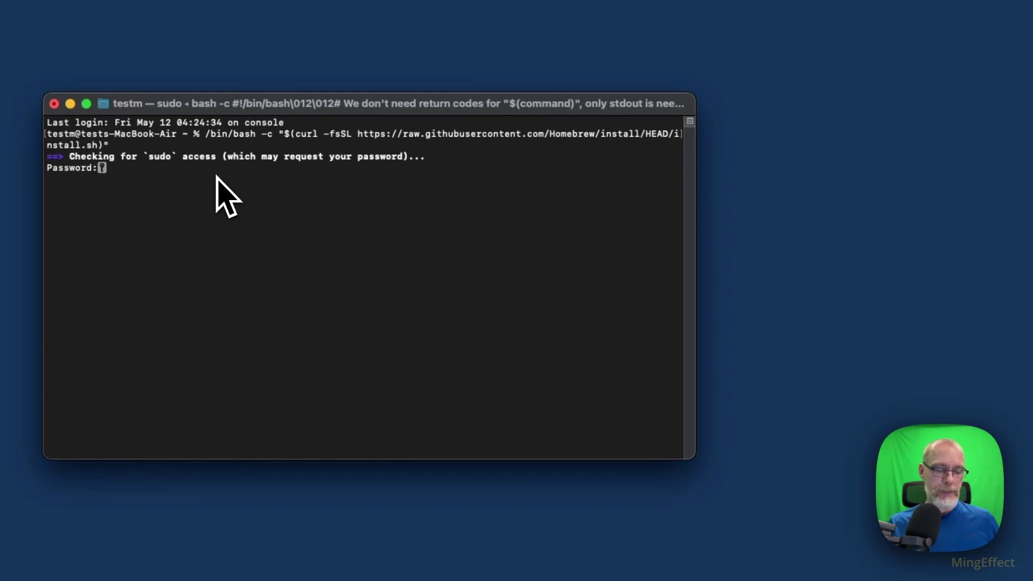
key(Return)
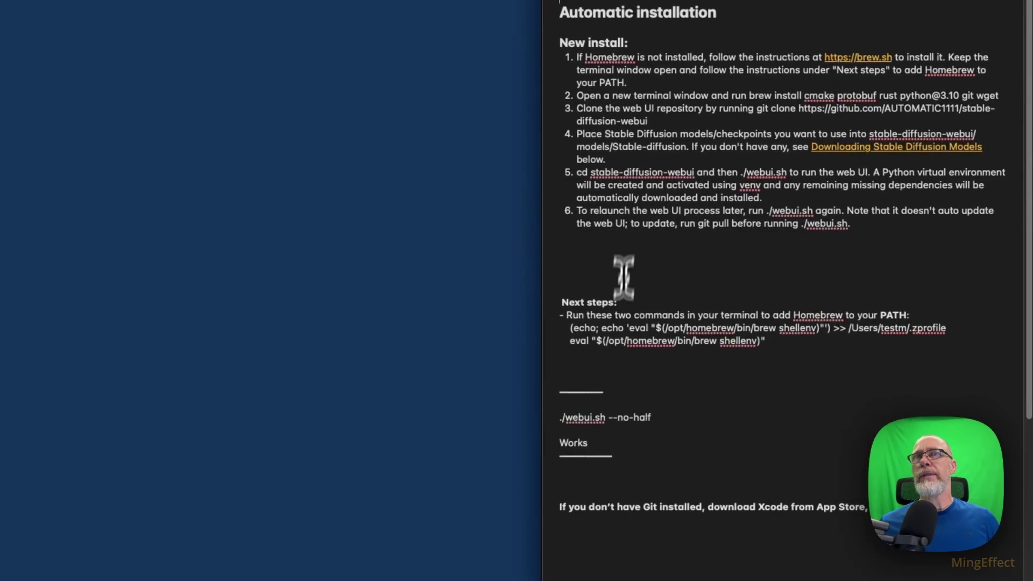
Select the Homebrew 'Next steps' command block in the install note.
drag(551, 317, 780, 356)
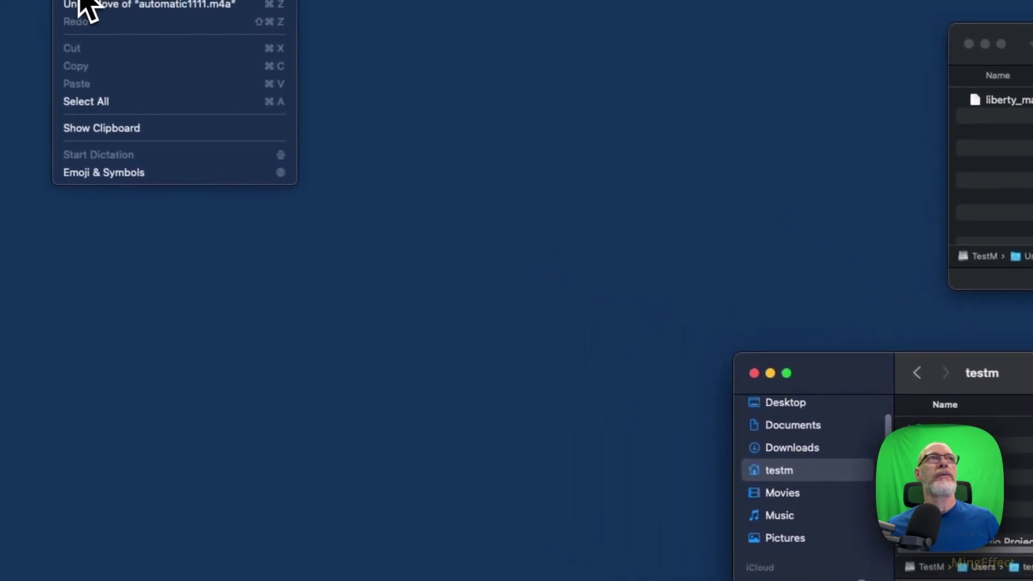
Keep the testm home folder checked in Finder's Sidebar settings and make the Finder window taller.
click(57, 3)
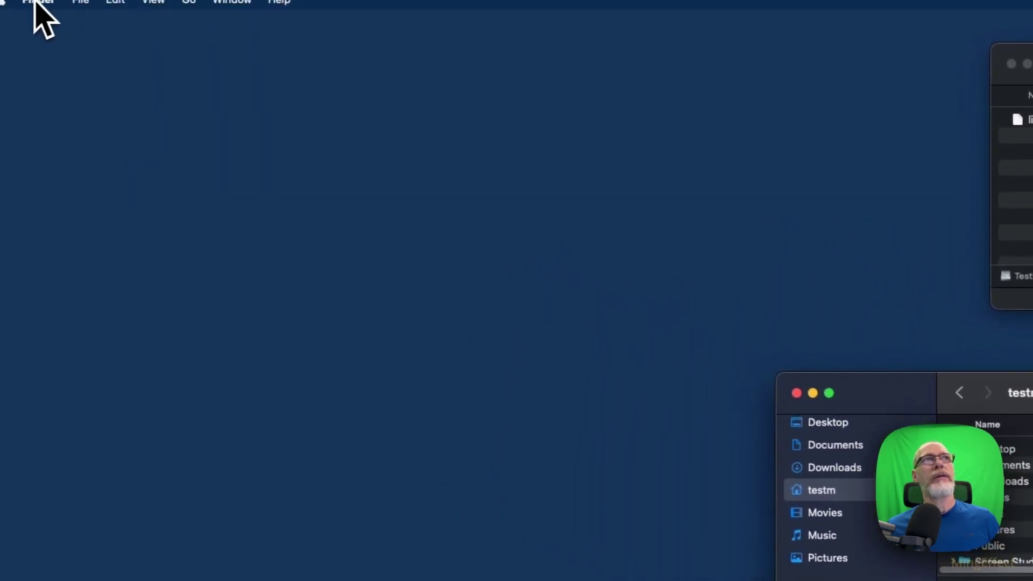
click(120, 3)
mouse_move(148, 12)
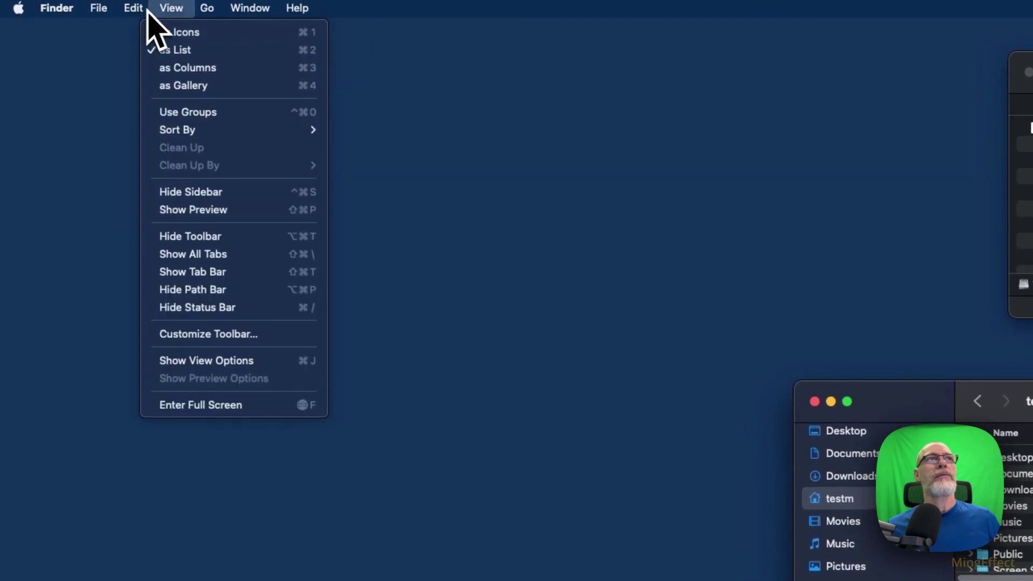
mouse_move(58, 8)
click(66, 61)
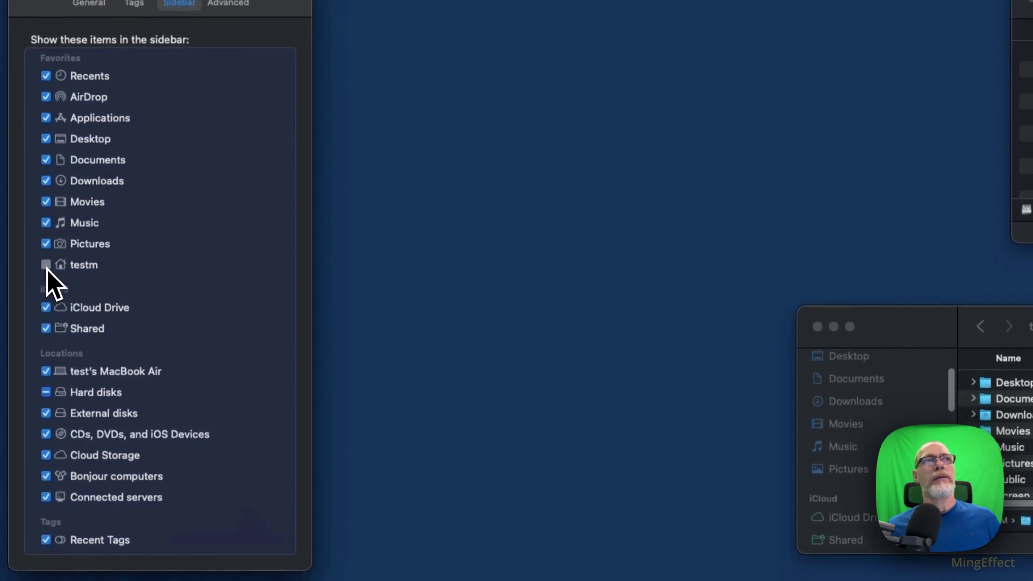
click(46, 291)
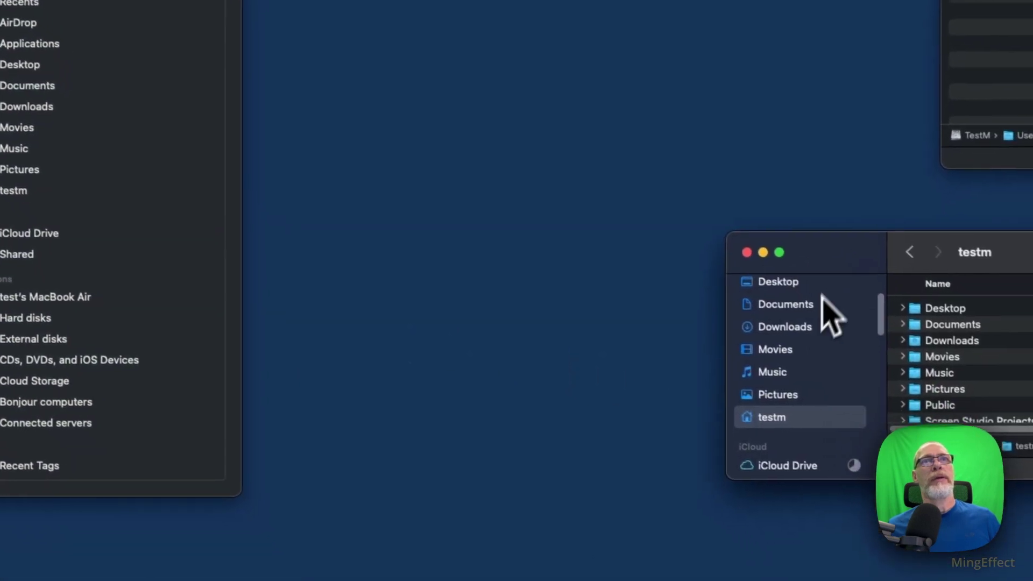
click(21, 229)
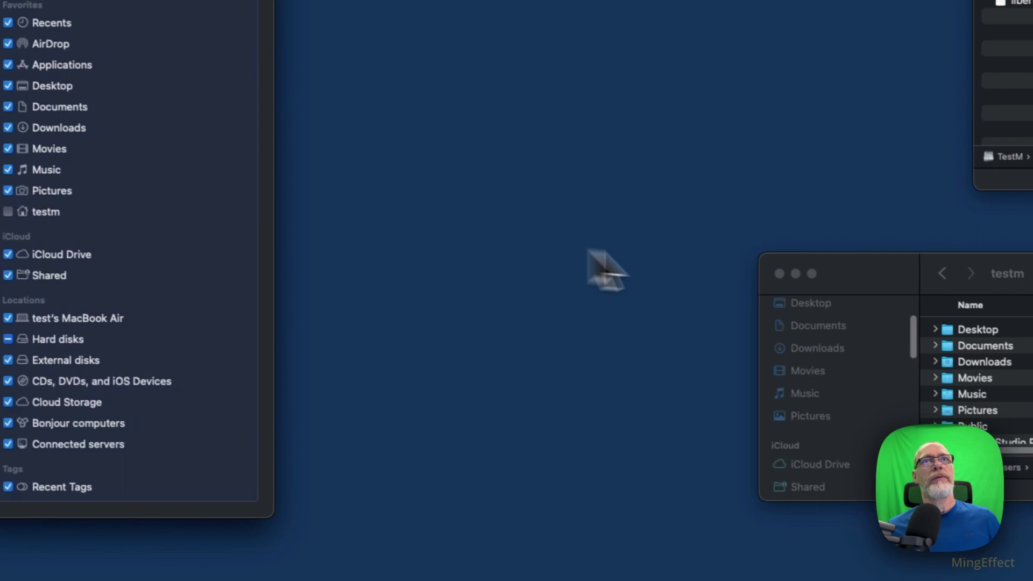
click(852, 305)
click(24, 224)
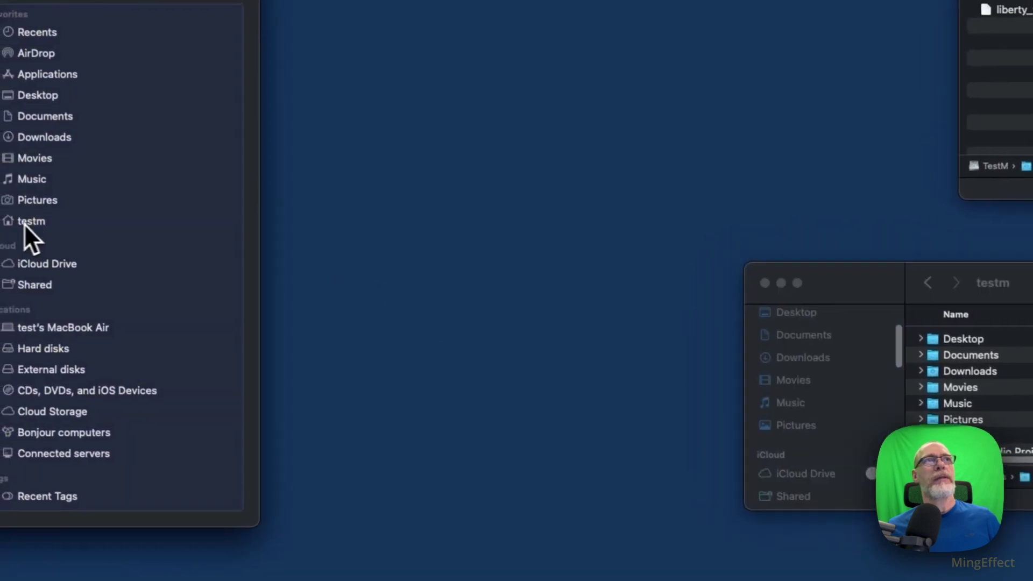
click(660, 397)
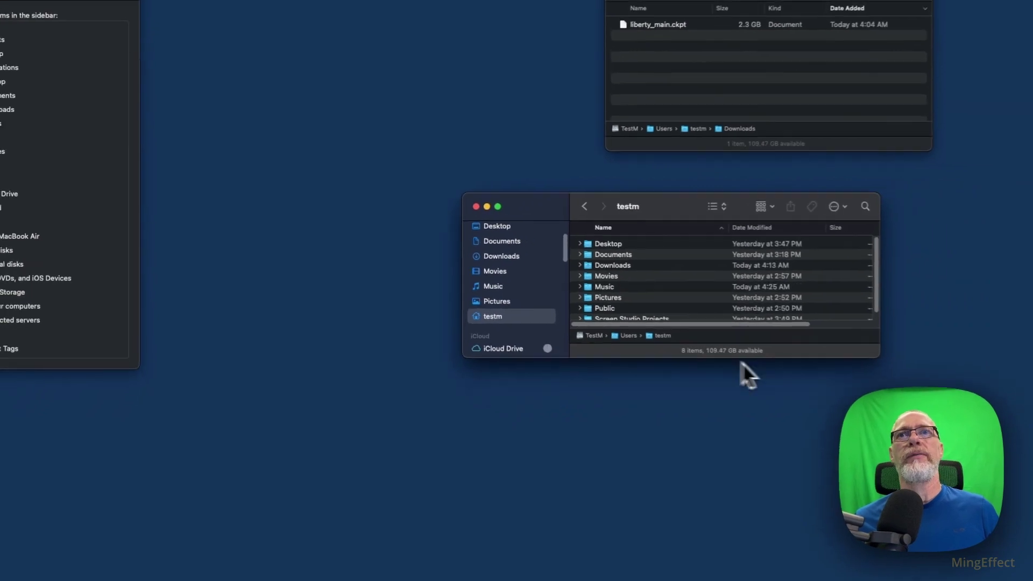
drag(1000, 387, 1032, 530)
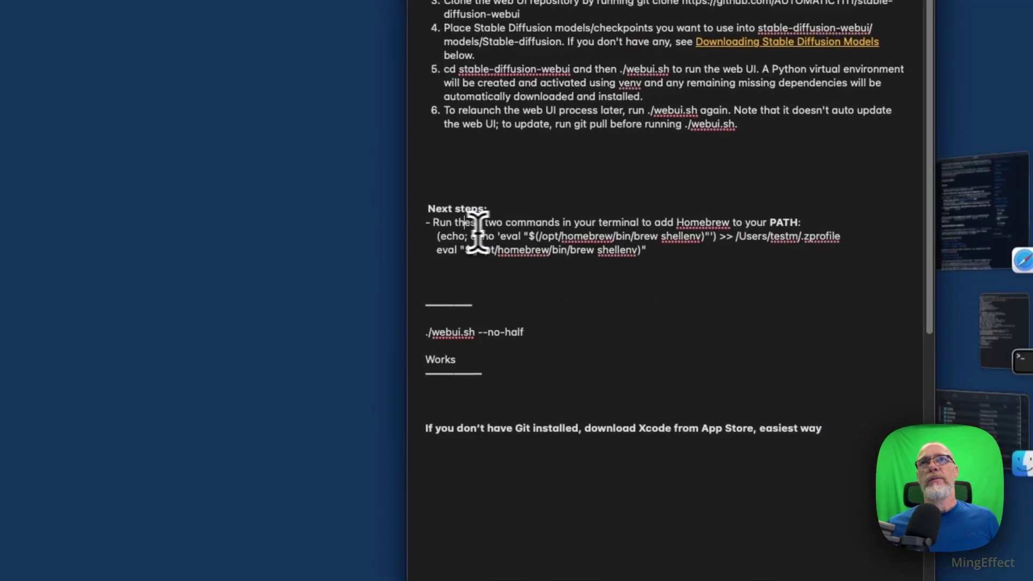
Copy both Homebrew PATH command lines from the note's Next steps section.
drag(564, 212, 604, 223)
drag(472, 247, 646, 254)
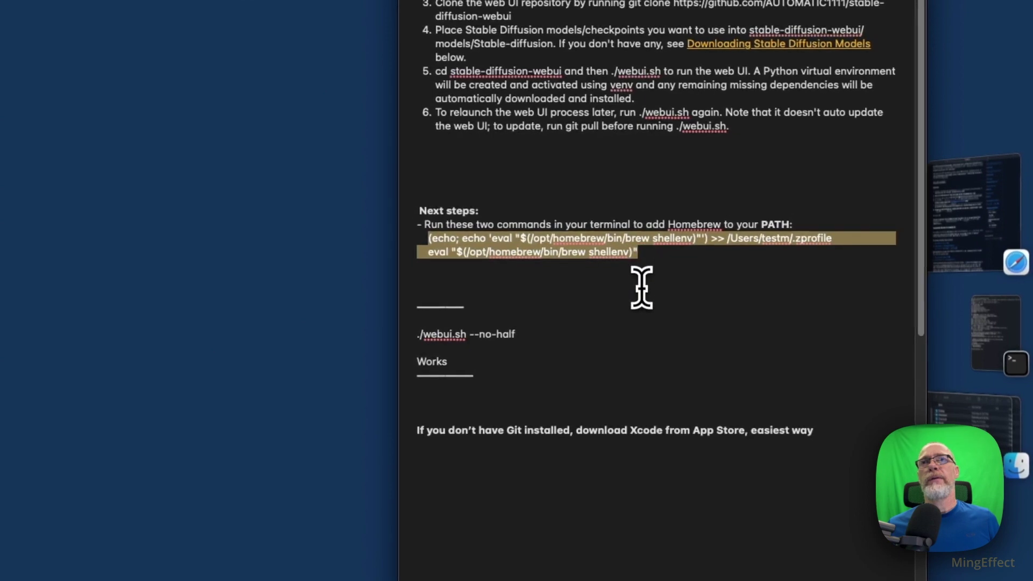
right_click(556, 249)
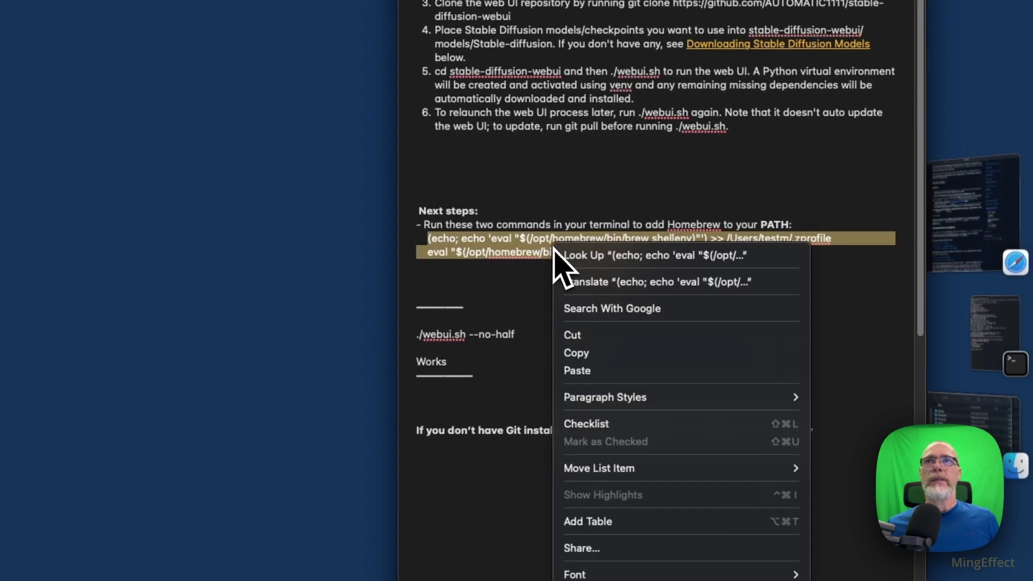
click(575, 354)
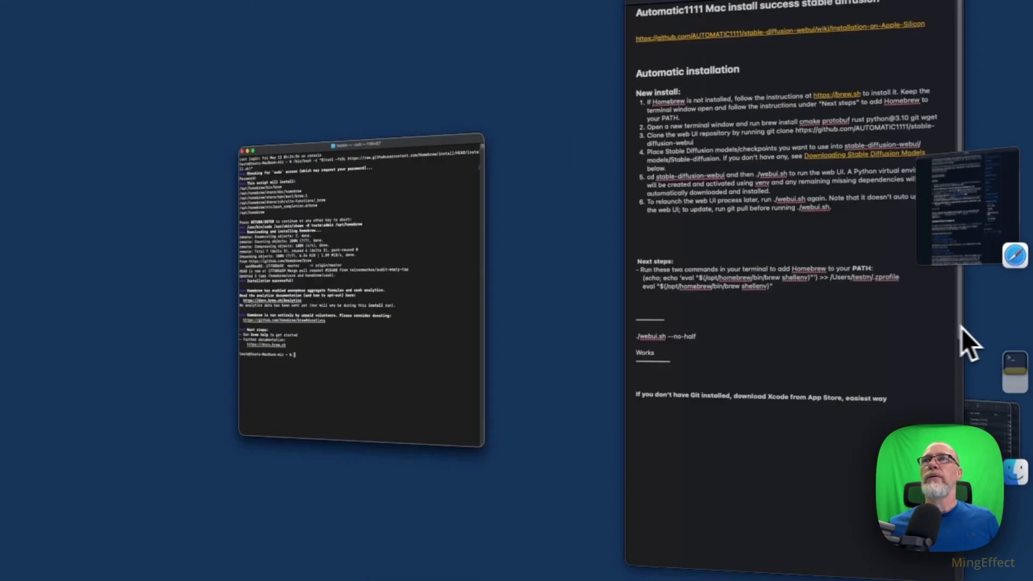
click(992, 333)
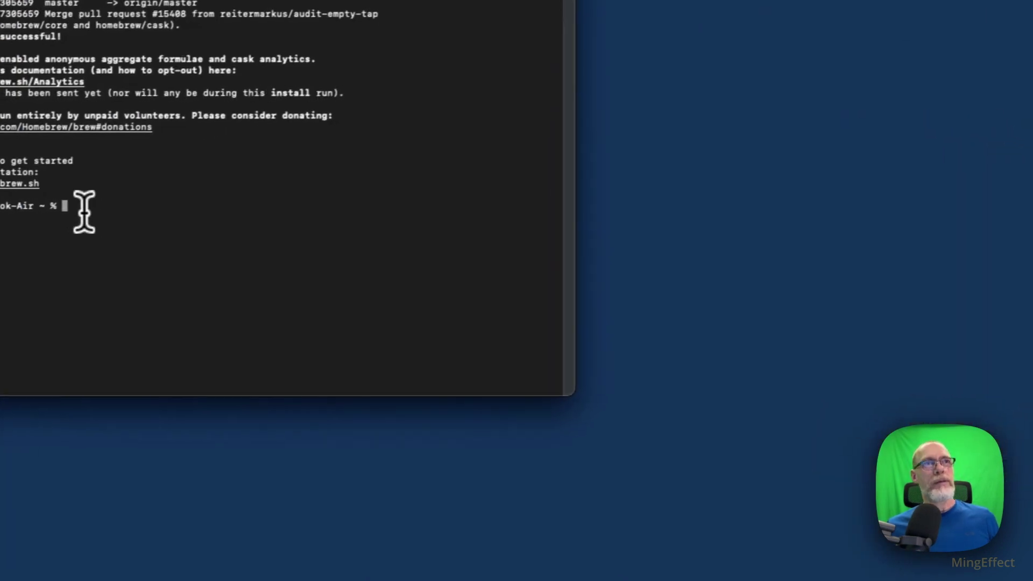
Paste the two brew shellenv PATH commands at the Terminal prompt.
key(super+v)
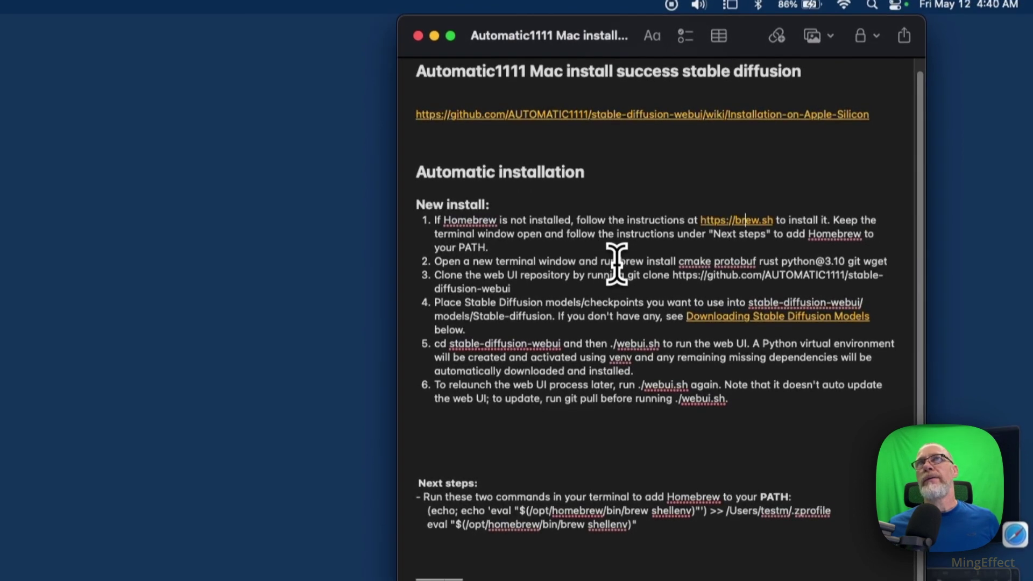
drag(620, 267, 860, 266)
drag(860, 179, 886, 171)
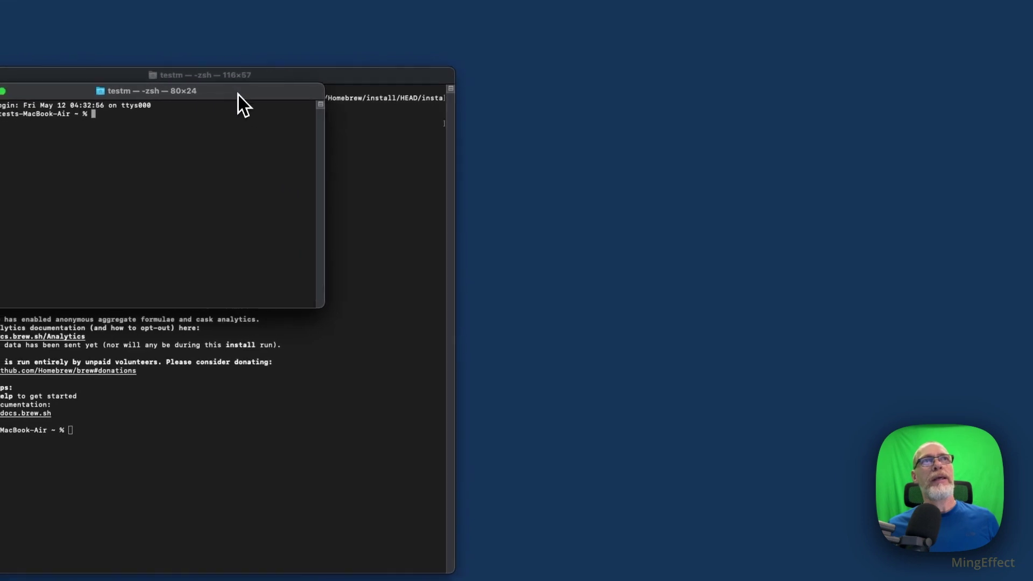
drag(237, 95, 470, 8)
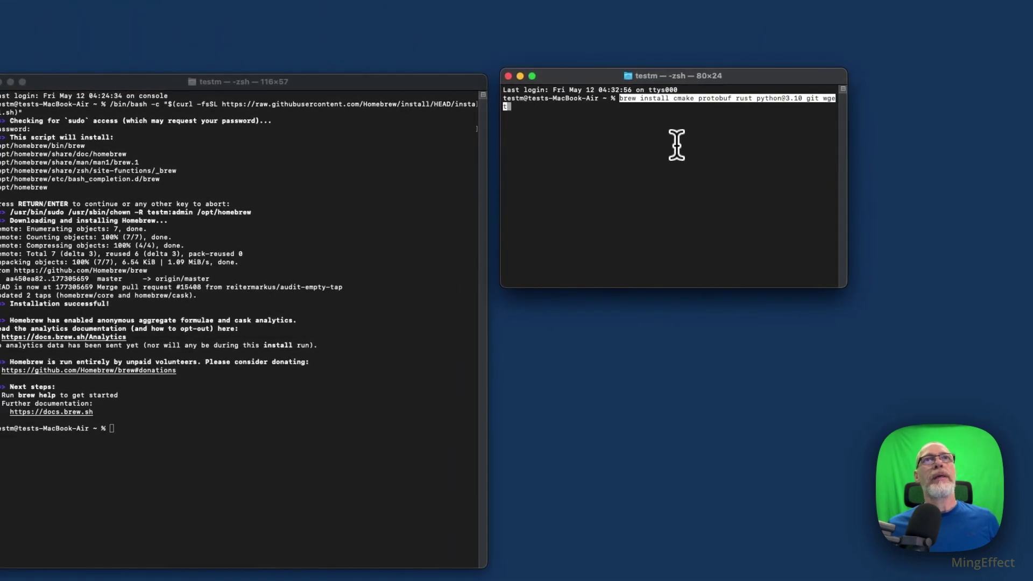
drag(847, 287, 905, 289)
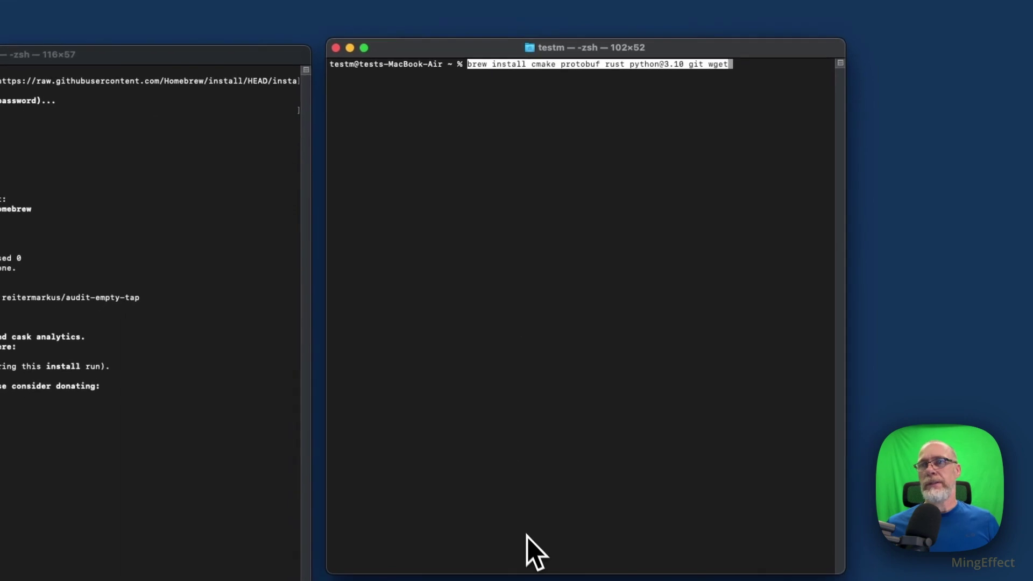
key(Return)
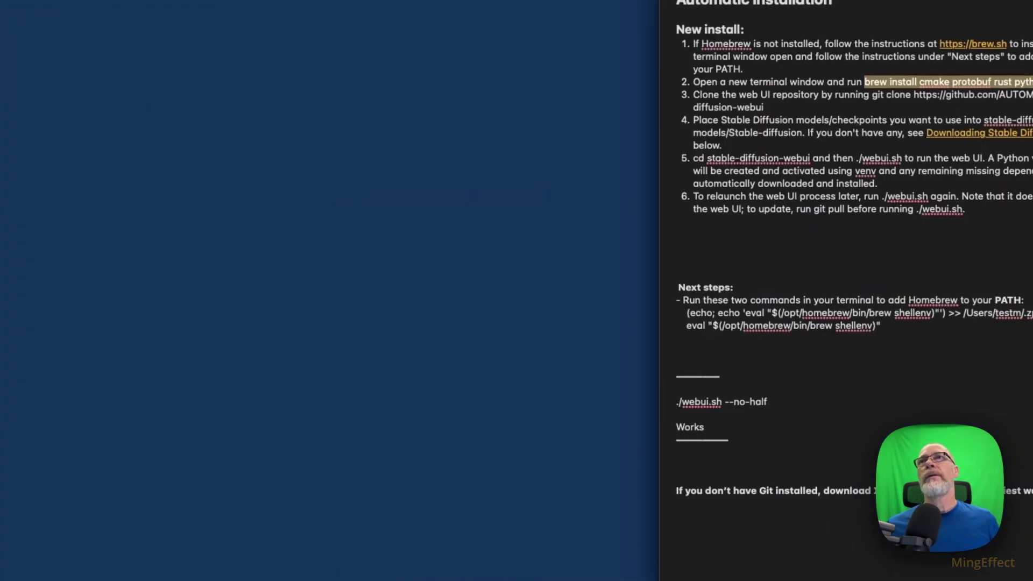
Copy step 3's stable-diffusion-webui git clone command from the note and run it in Terminal.
click(880, 98)
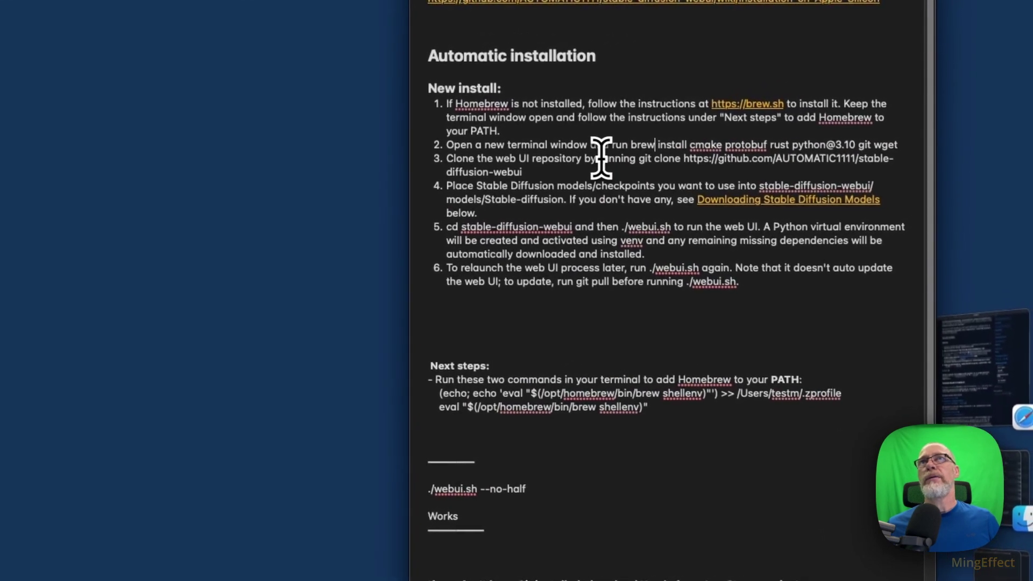
mouse_move(638, 158)
mouse_down()
mouse_move(675, 170)
mouse_move(526, 173)
mouse_up()
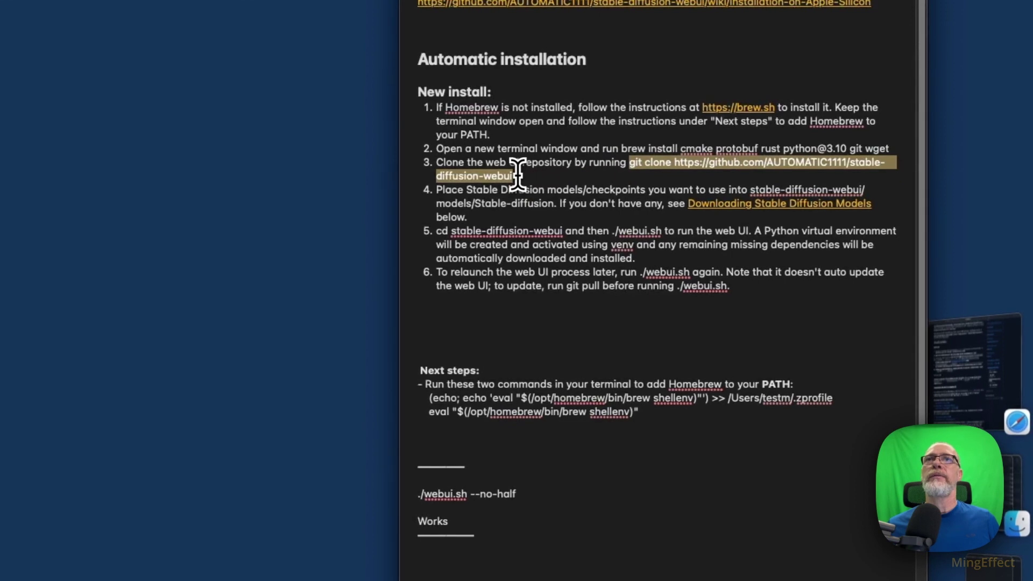
right_click(733, 163)
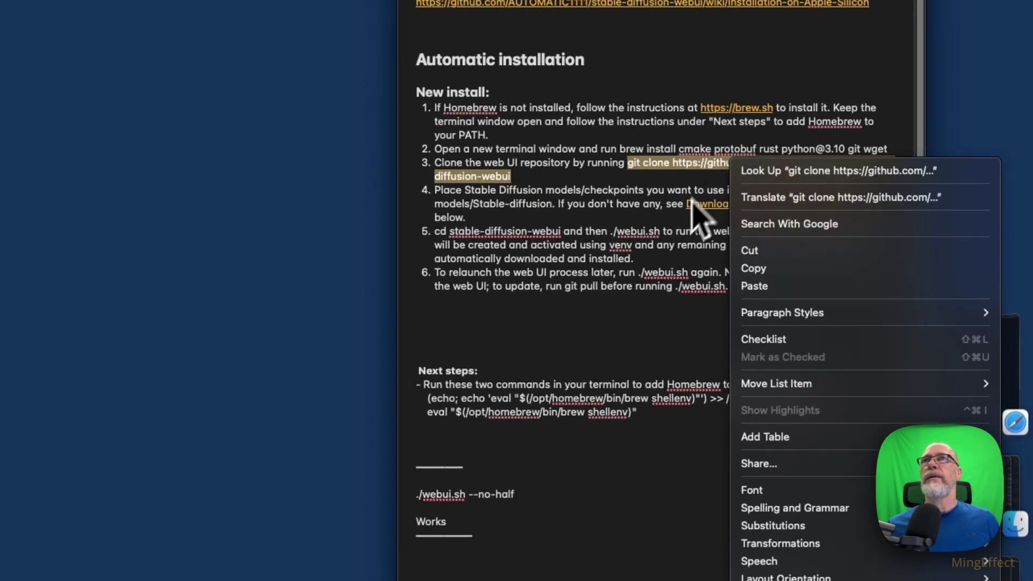
click(751, 268)
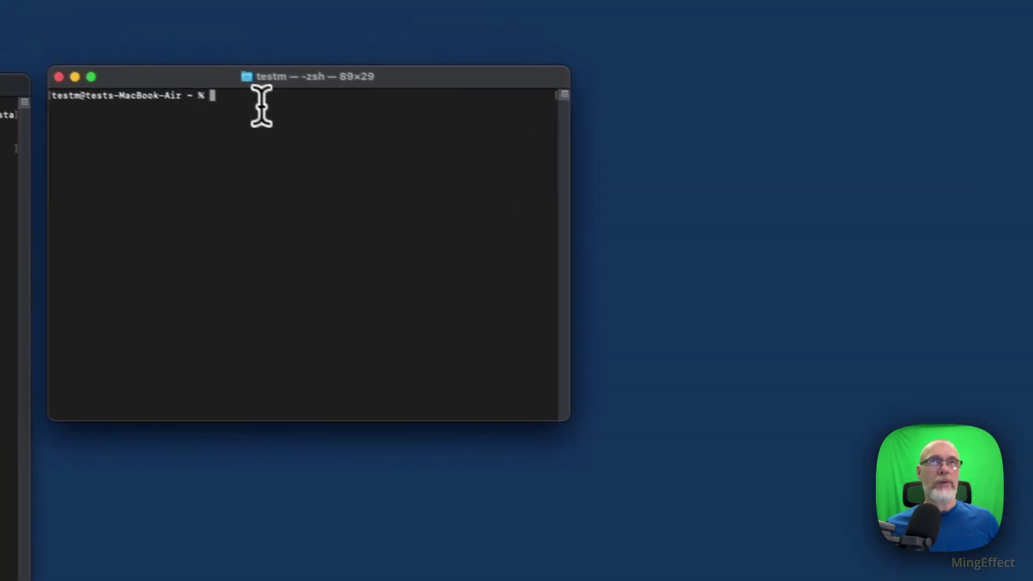
key(super+v)
key(Return)
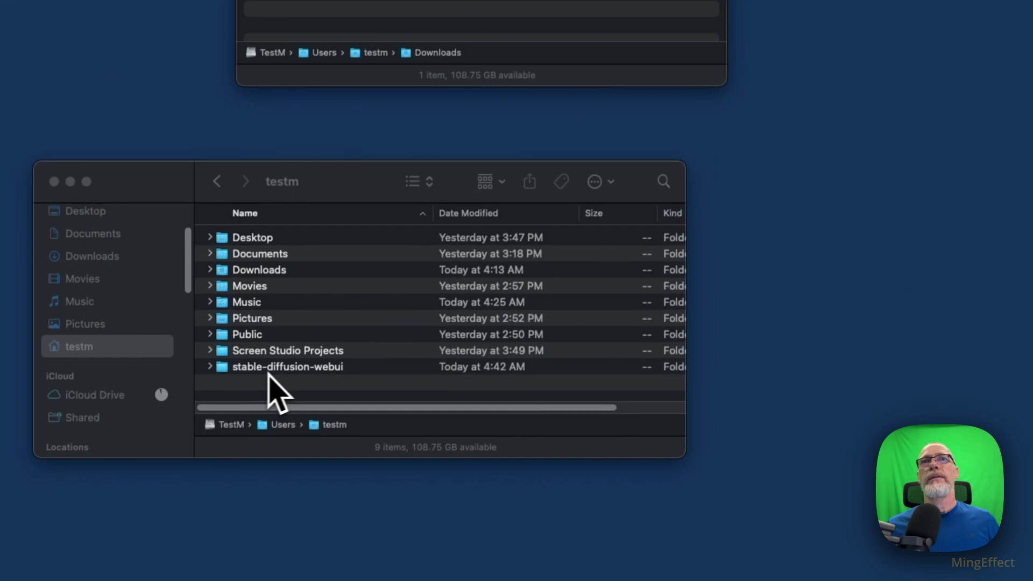
Bring the testm home folder window, listing stable-diffusion-webui, to the front.
click(259, 357)
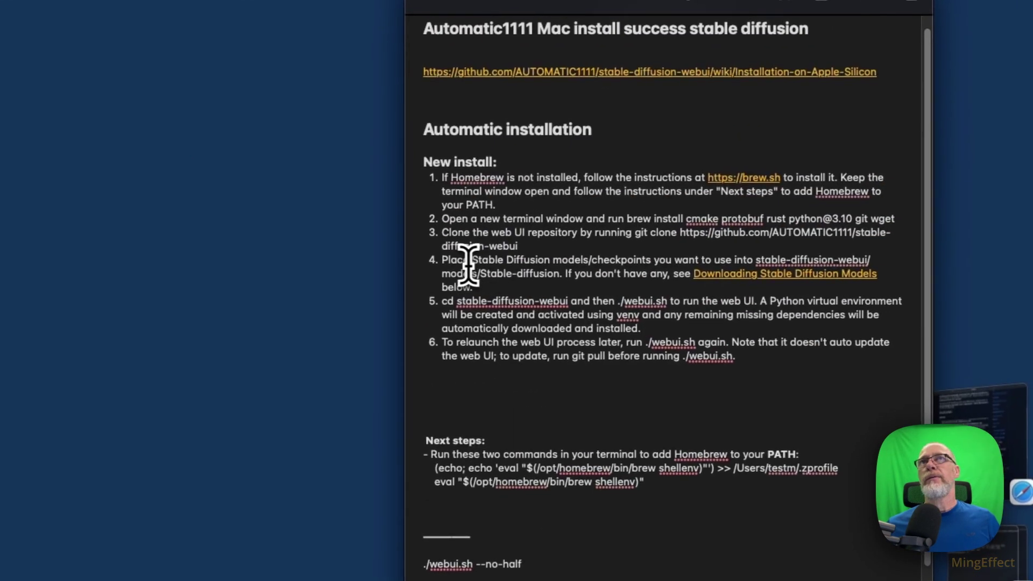
Highlight the step 4 note about placing model checkpoints, then switch to the Finder windows.
drag(450, 255, 690, 262)
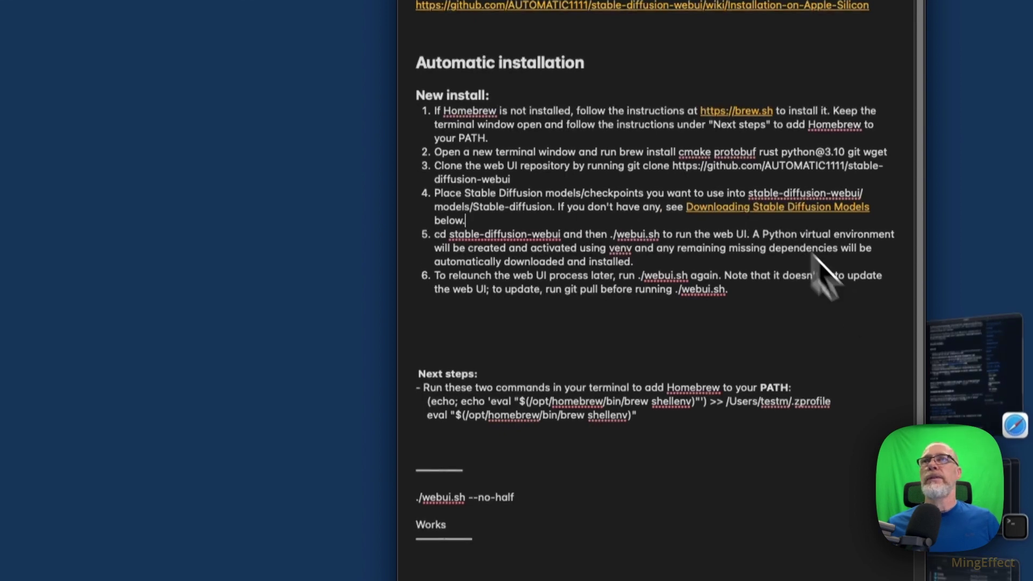
scroll(753, 242, down, 3)
click(974, 417)
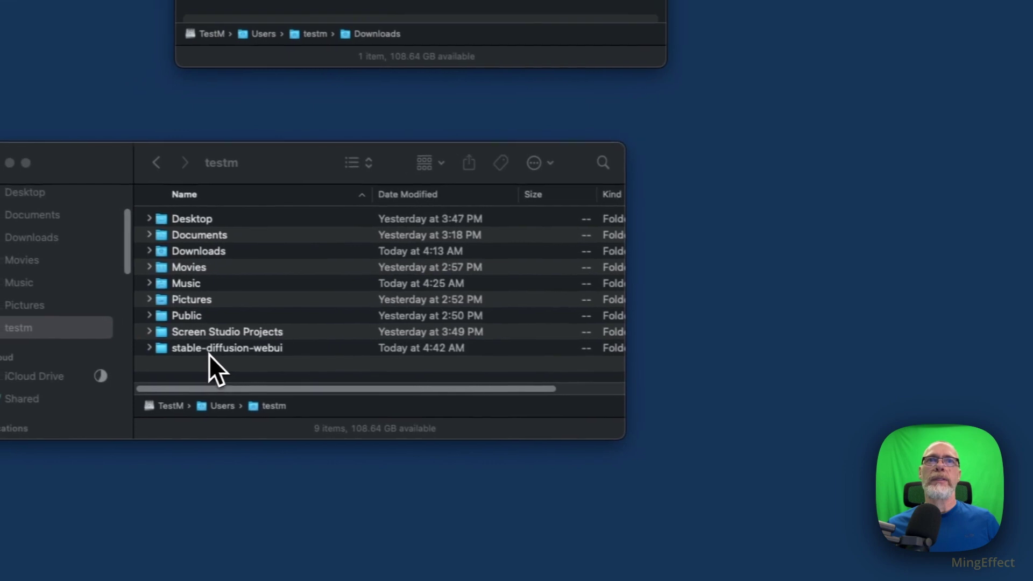
Navigate into stable-diffusion-webui/models/Stable-diffusion in Finder with the sidebar hidden.
click(215, 348)
double_click(231, 348)
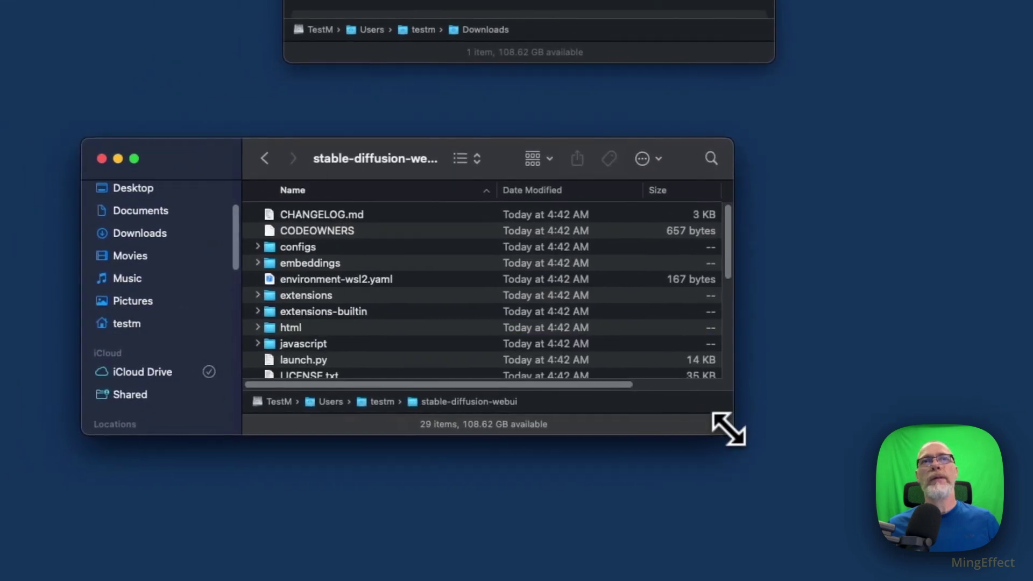
key(ctrl+super+s)
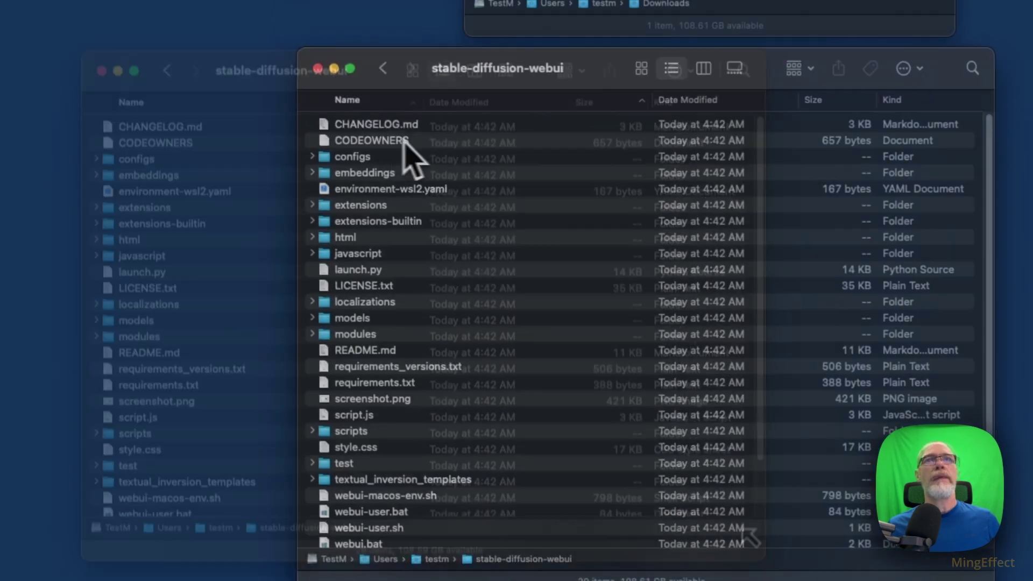
scroll(388, 414, down, 1)
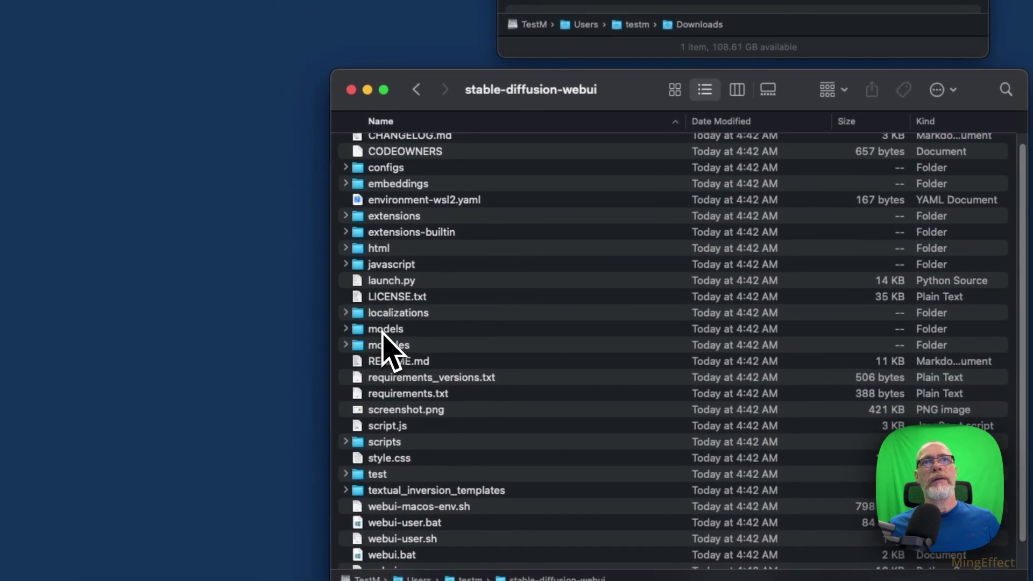
click(379, 327)
double_click(396, 339)
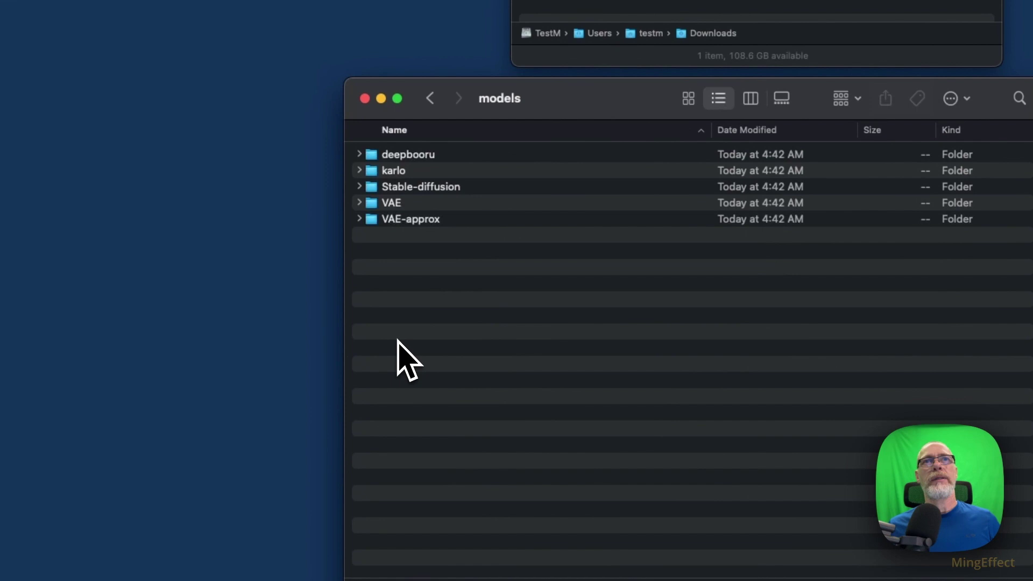
double_click(439, 188)
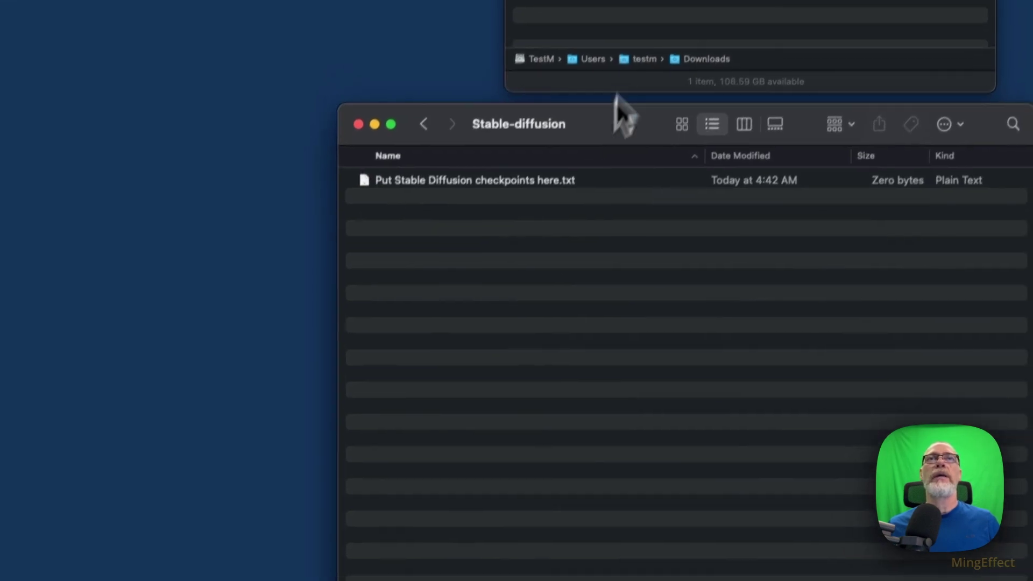
Move liberty_main.ckpt from the Downloads window into Stable-diffusion, then go back up to models.
click(610, 8)
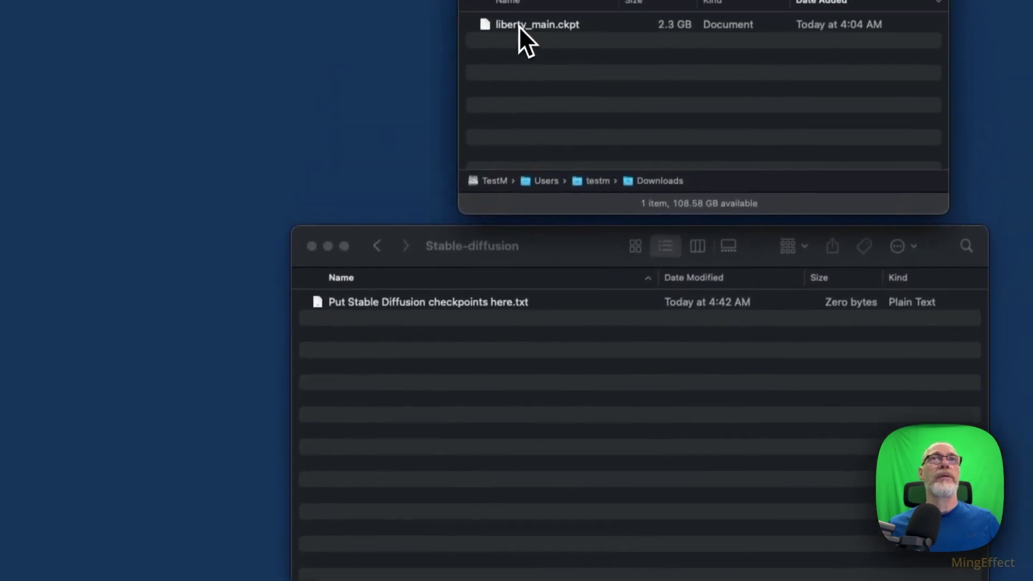
drag(519, 27, 499, 438)
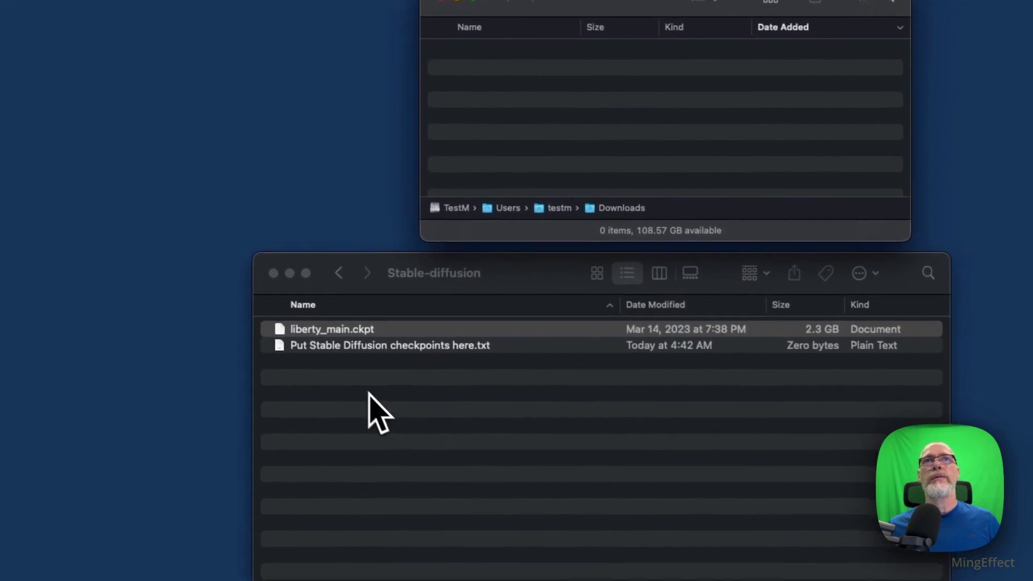
click(332, 270)
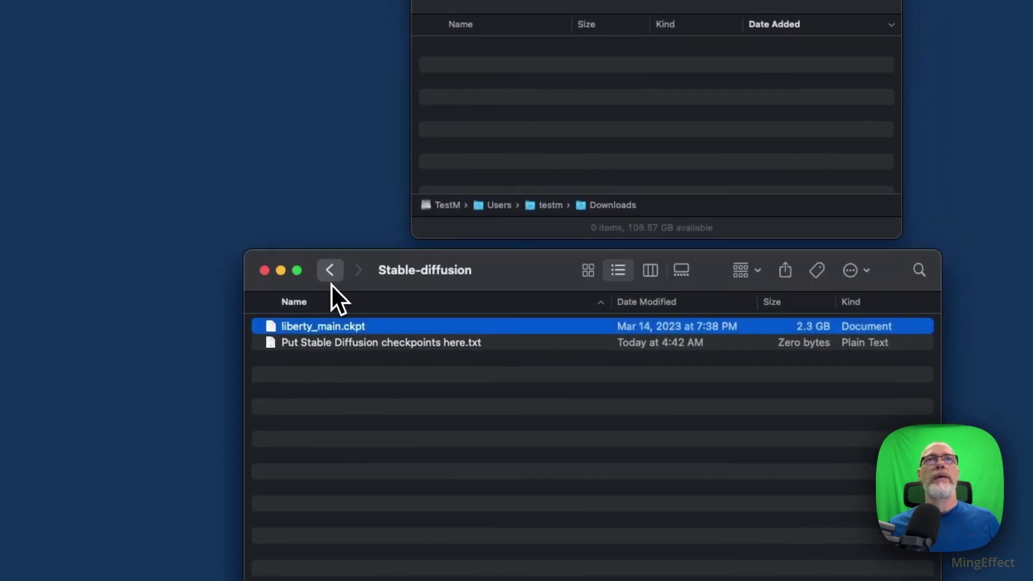
click(332, 270)
Copy the 'cd stable-diffusion-webui' command from step 5 of the notes and return to Terminal.
click(331, 270)
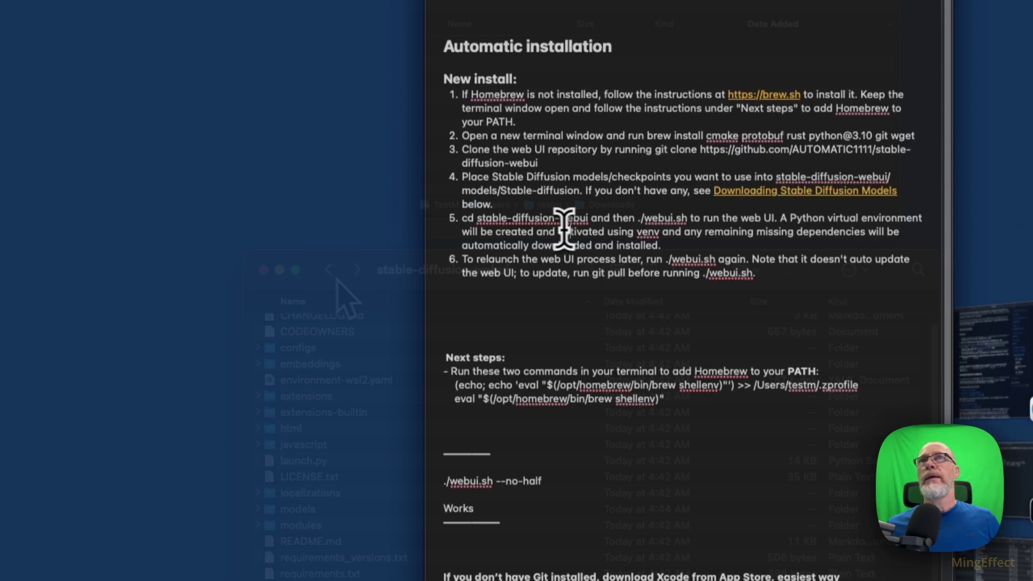
scroll(484, 253, up, 3)
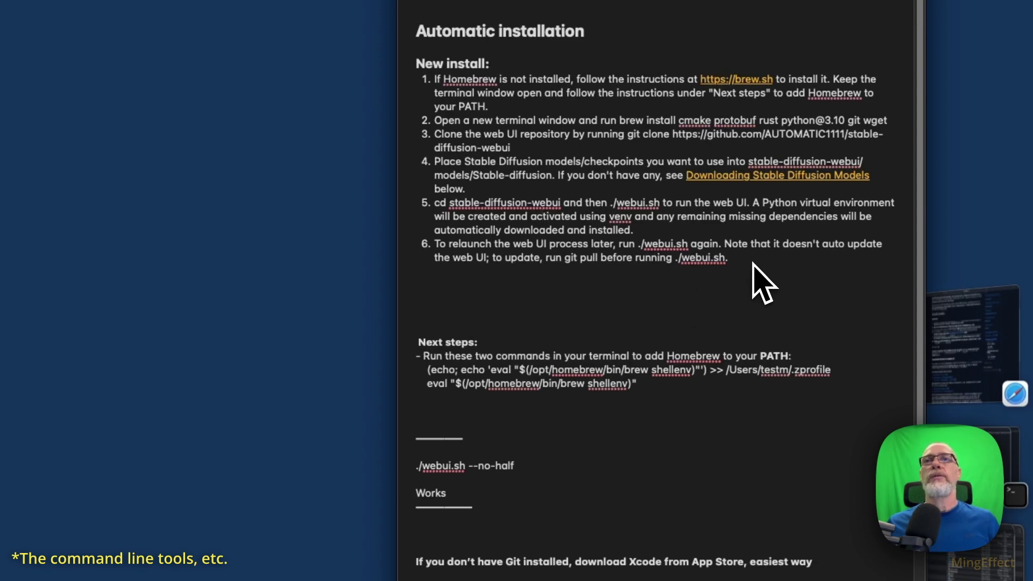
double_click(436, 204)
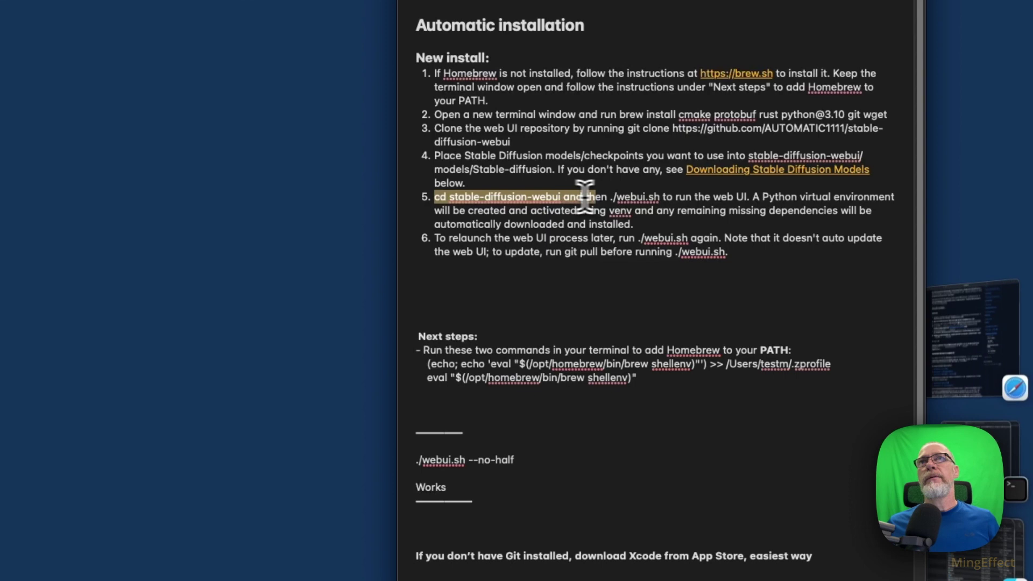
right_click(535, 200)
click(551, 299)
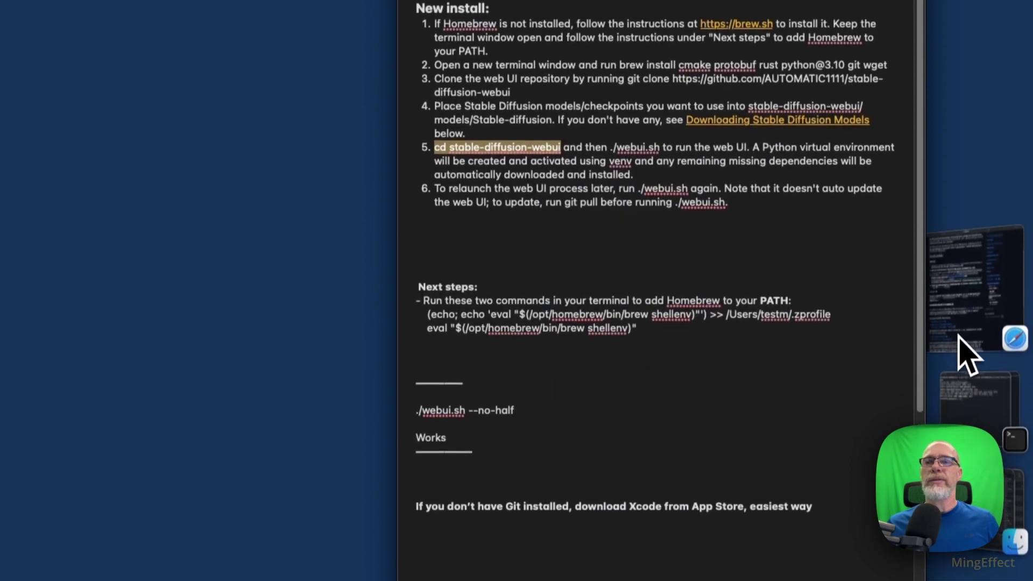
click(985, 372)
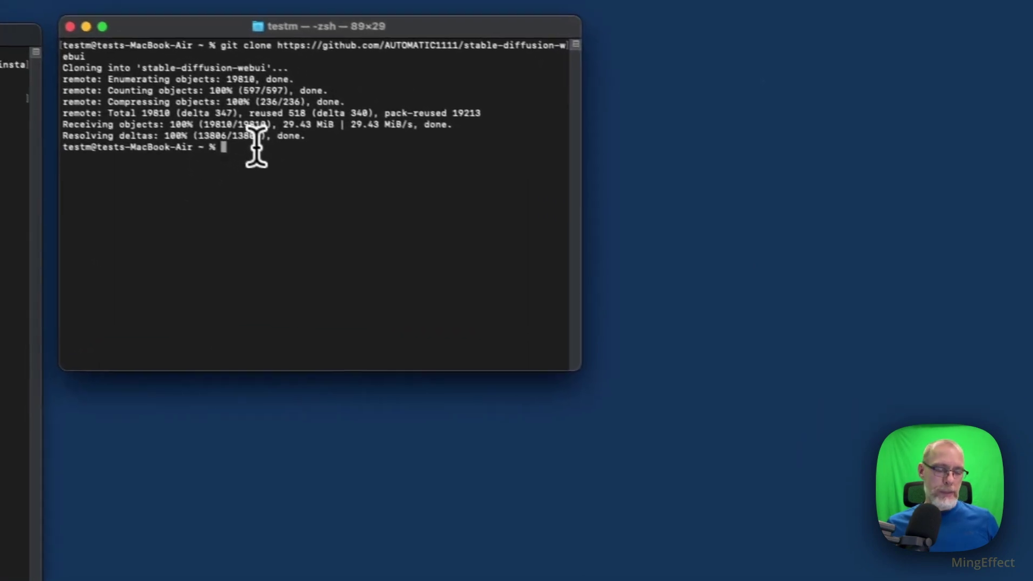
Paste and run 'cd stable-diffusion-webui' at the Terminal prompt.
key(super+v)
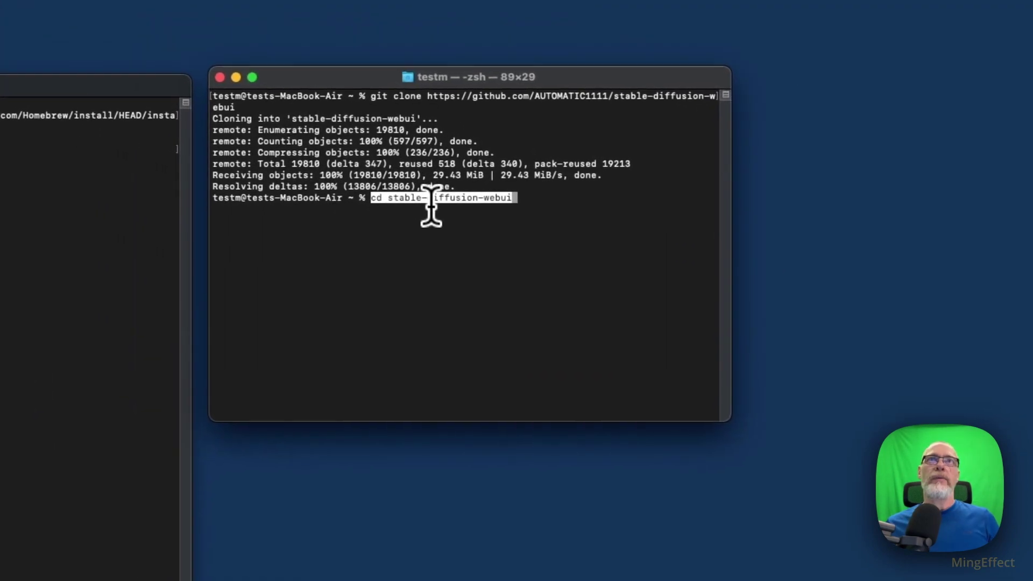
key(Return)
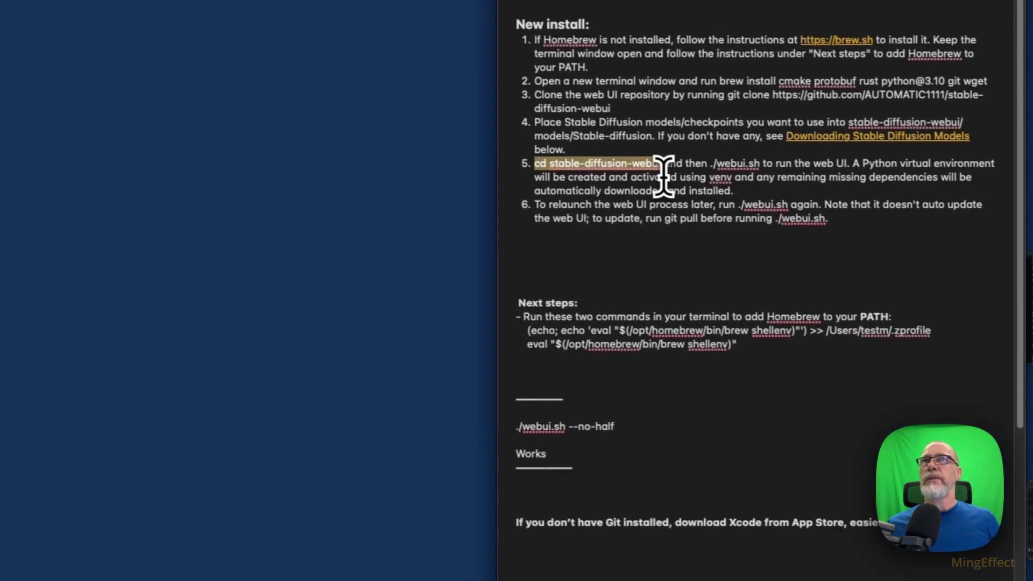
Select and copy the './webui.sh' command from step 5 of the notes.
drag(669, 157, 717, 157)
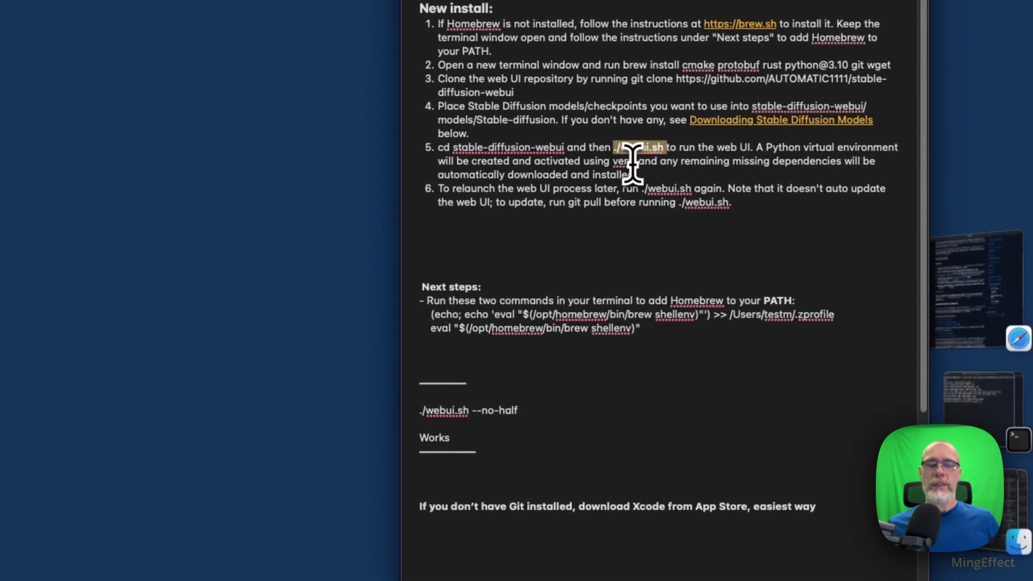
right_click(645, 149)
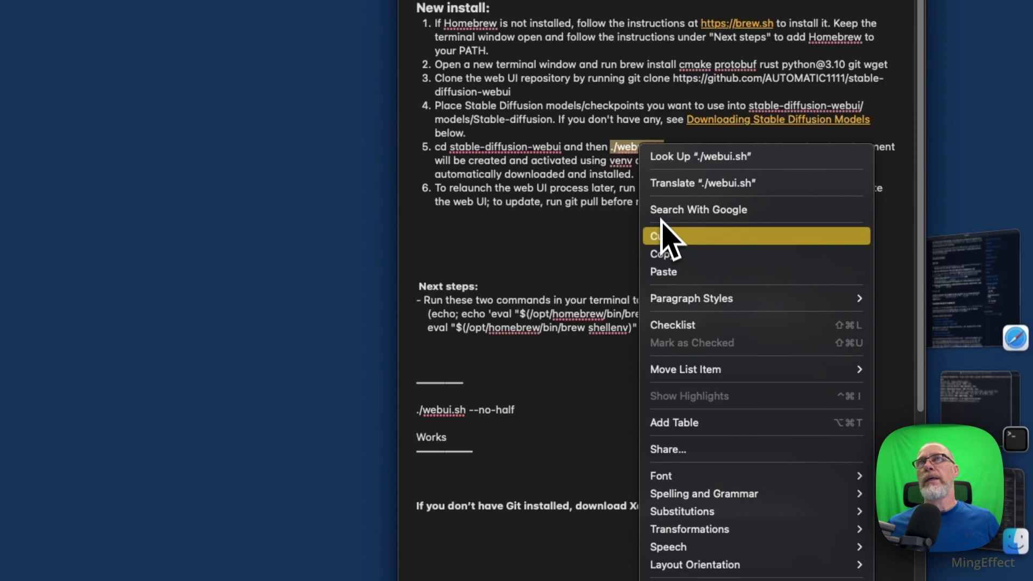
click(662, 253)
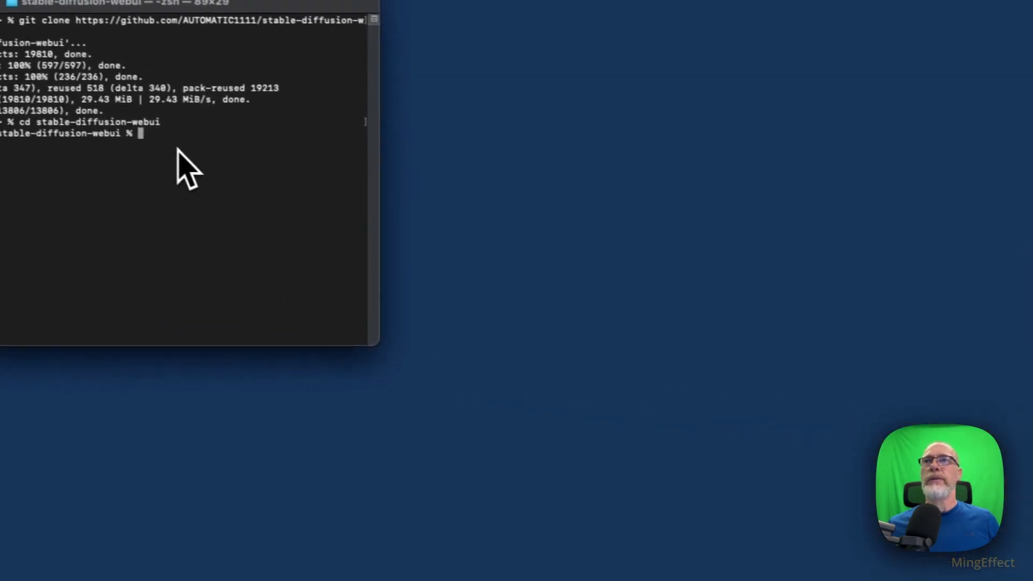
Bring the stable-diffusion-webui Finder window forward and select the webui.sh script.
key(ctrl+Up)
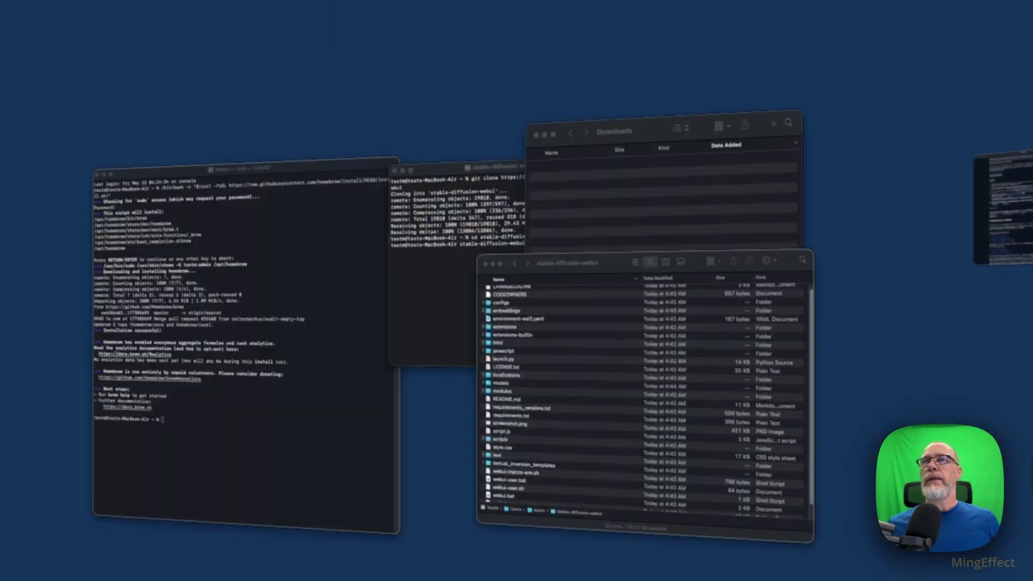
click(538, 323)
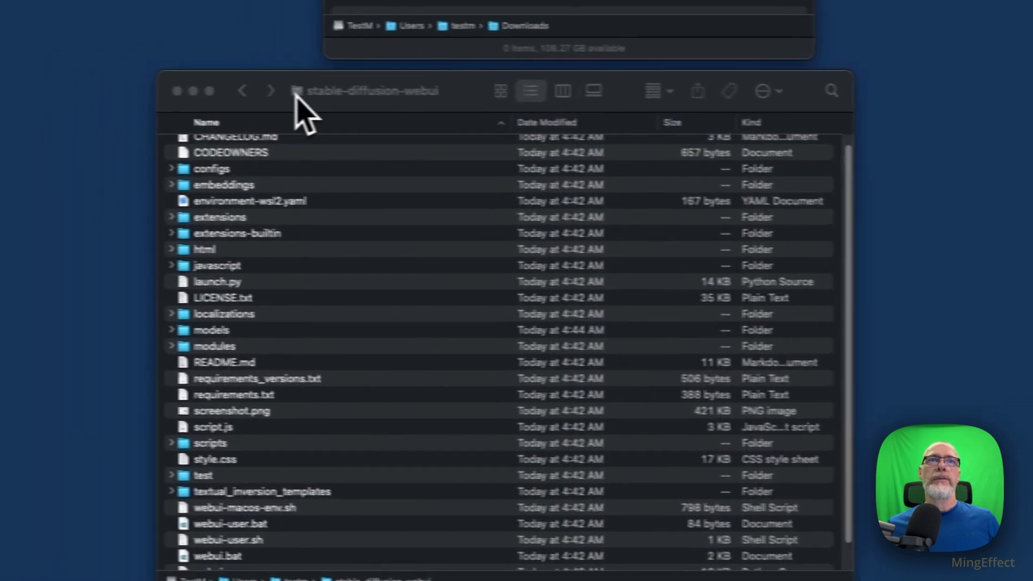
scroll(385, 190, down, 2)
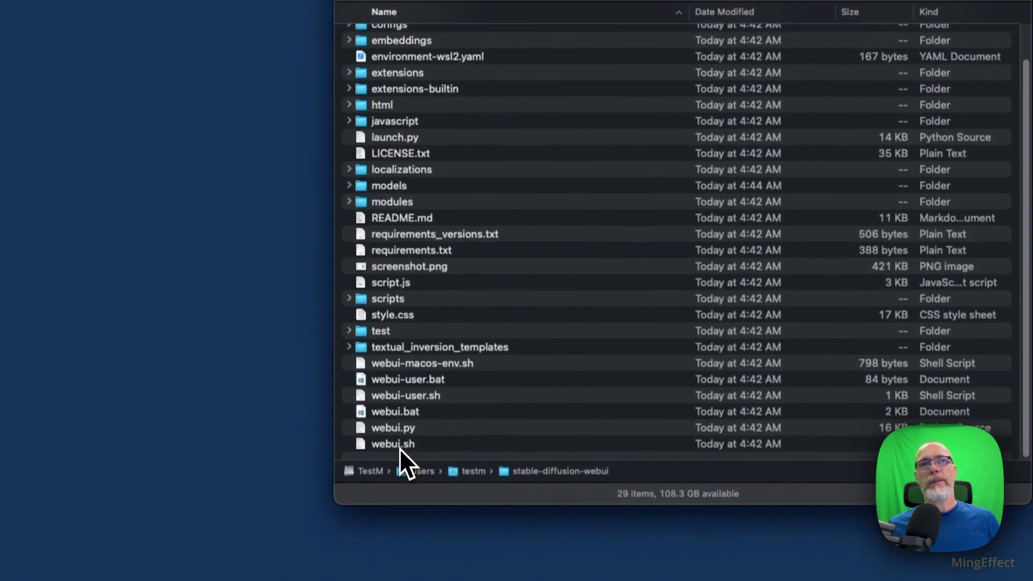
click(395, 475)
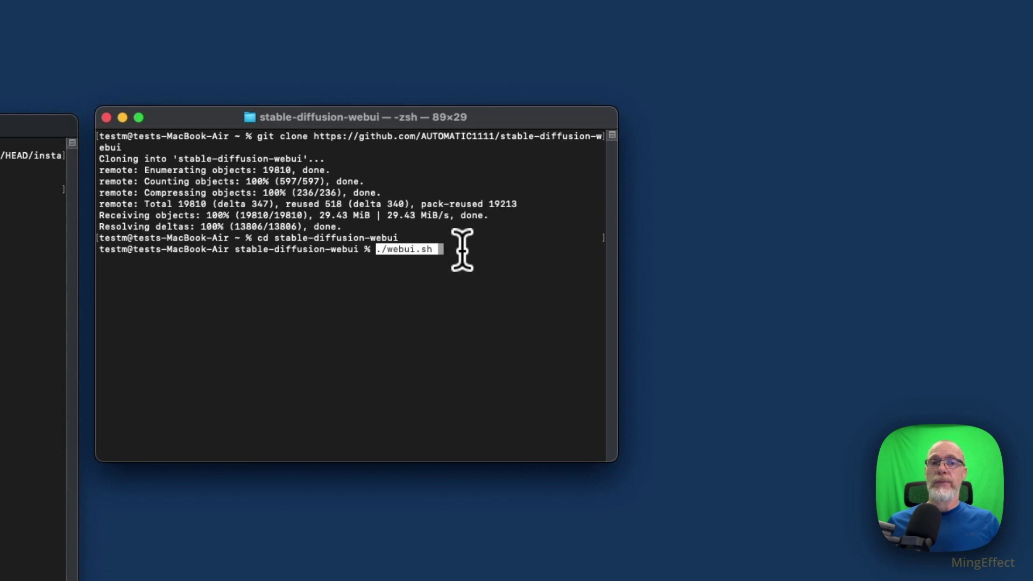
Check the './webui.sh --no-half' line in Notes, then enlarge Terminal to follow the webui.sh output.
key(super+Tab)
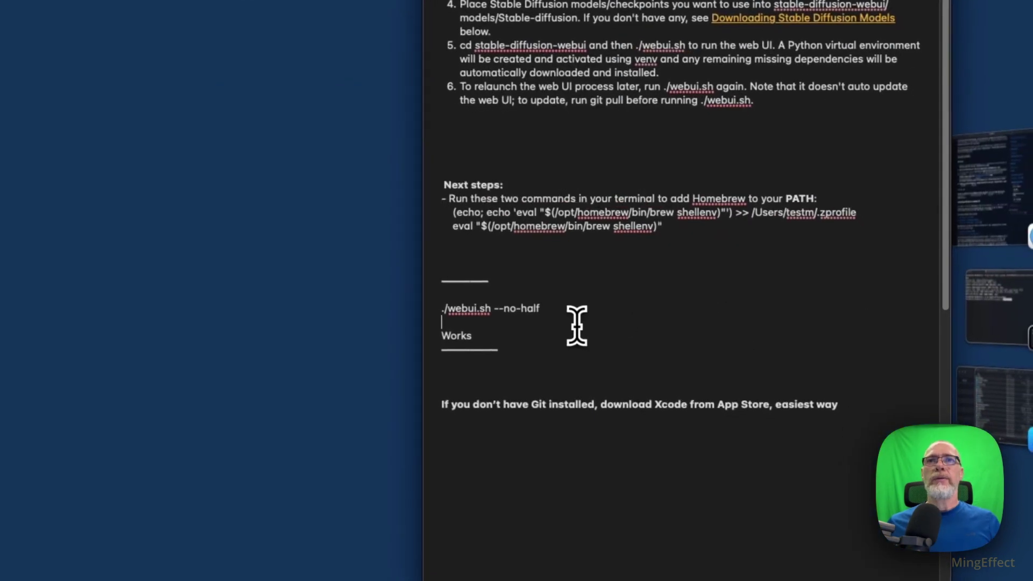
drag(429, 293, 521, 300)
key(super+Tab)
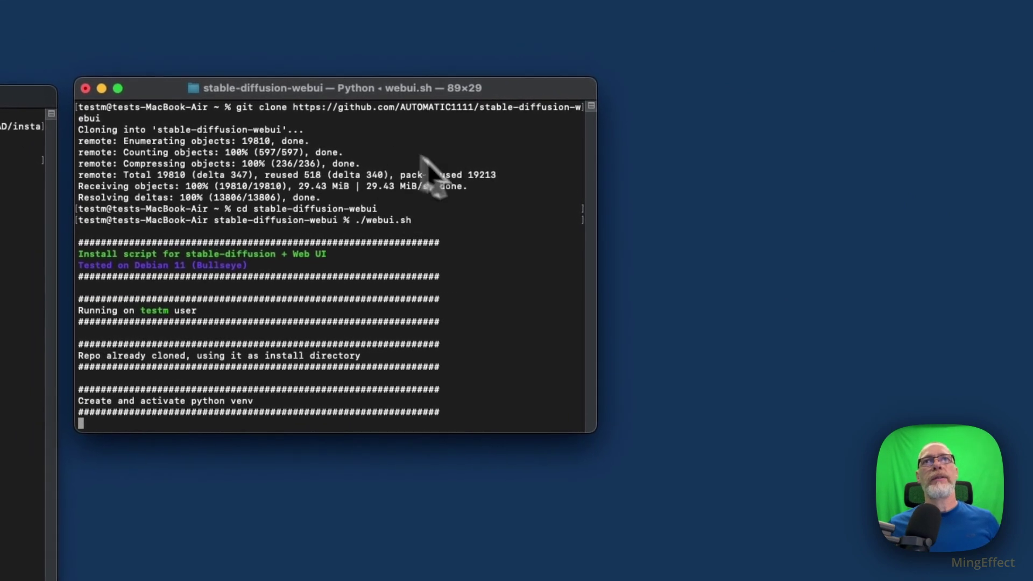
drag(596, 432, 648, 578)
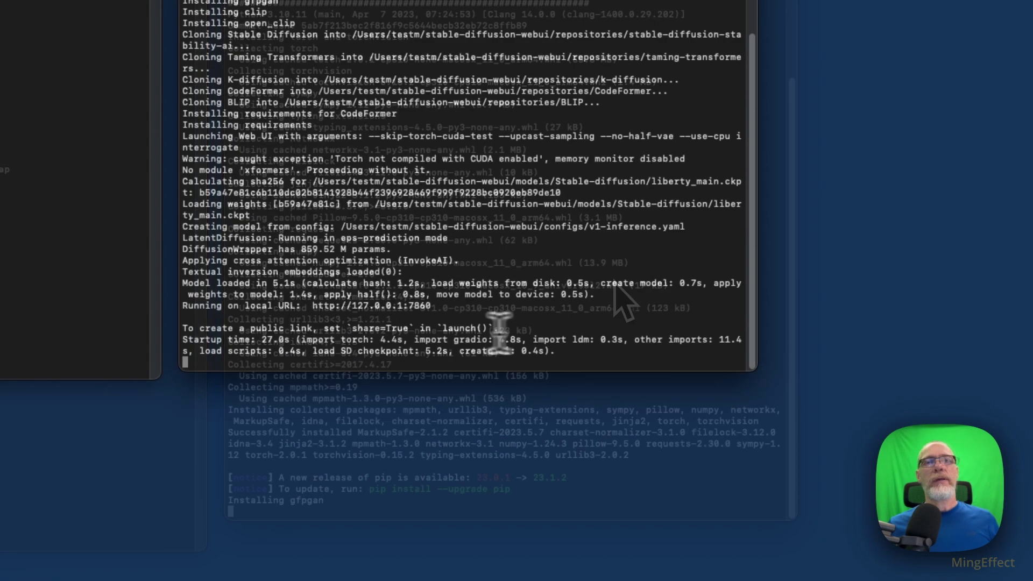
click(311, 305)
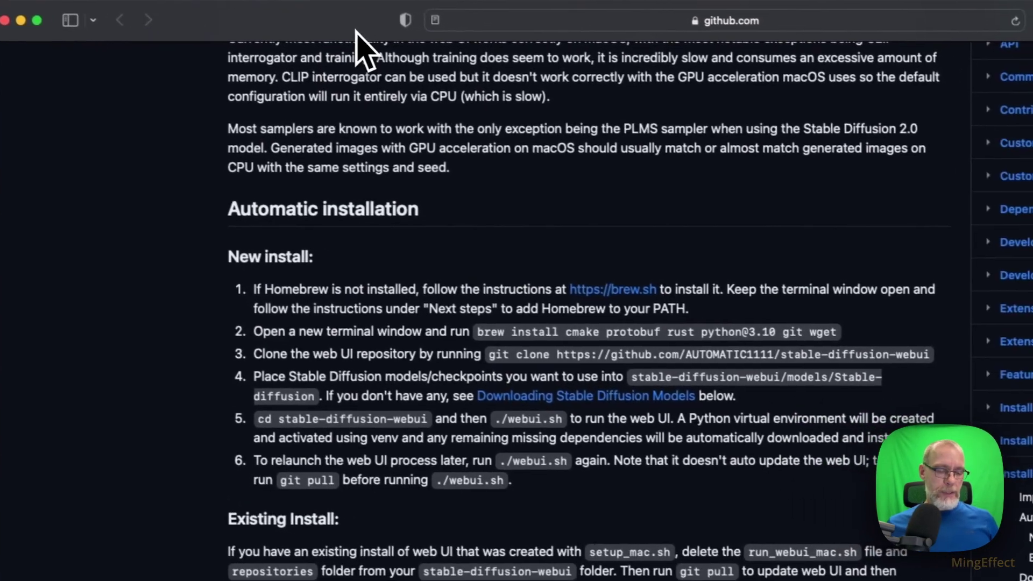
key(super+t)
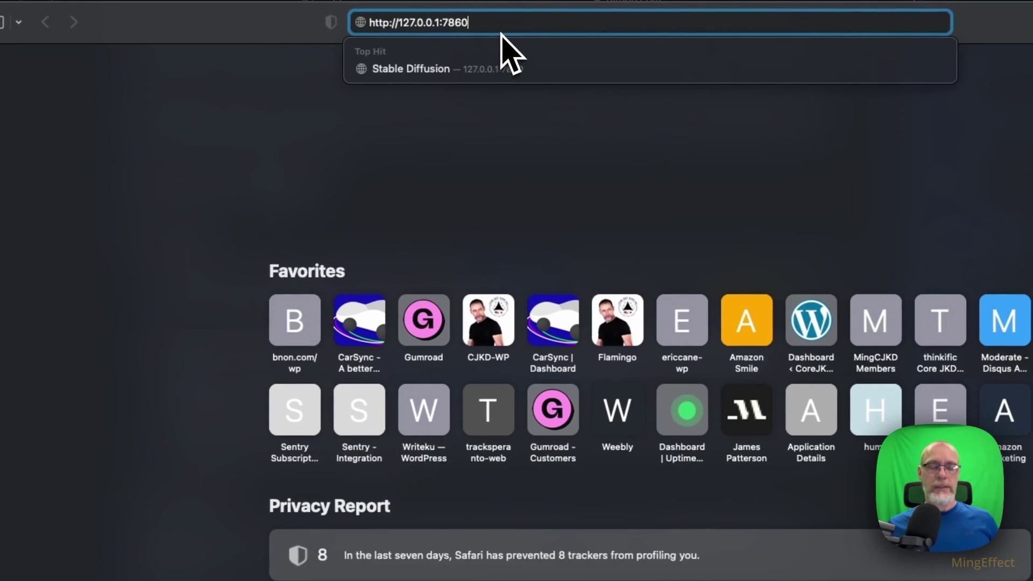
key(Return)
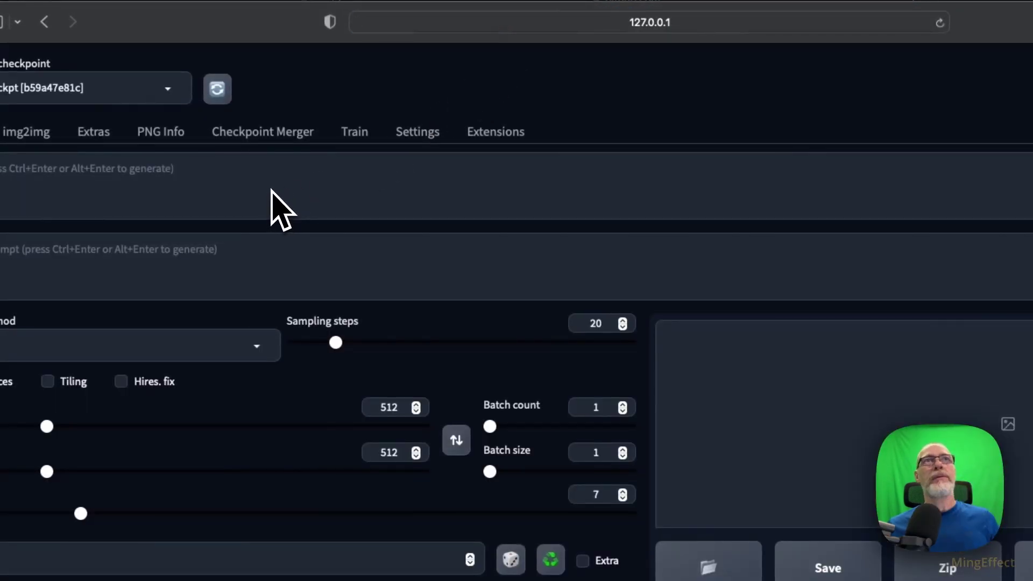
Choose liberty_main.ckpt [b59a47e81c] as the Stable Diffusion checkpoint.
click(172, 87)
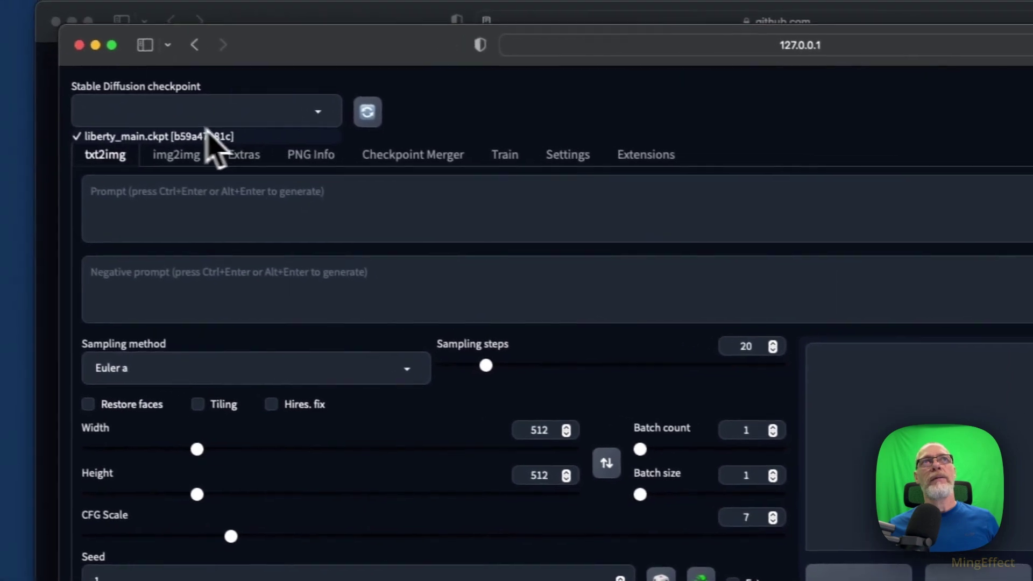
click(191, 141)
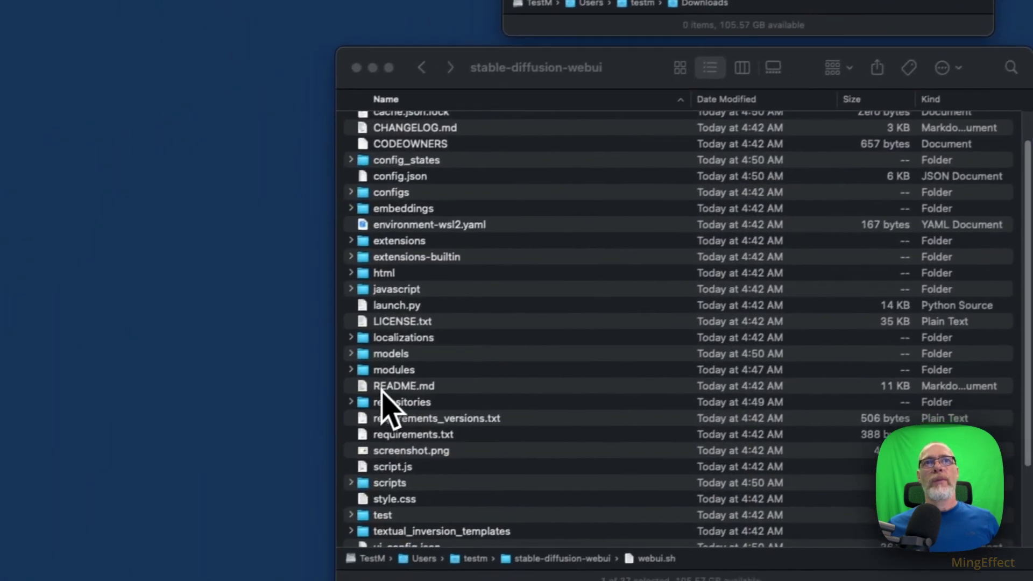
Expand models and Stable-diffusion in Finder's list and select the liberty_main.ckpt file.
click(268, 389)
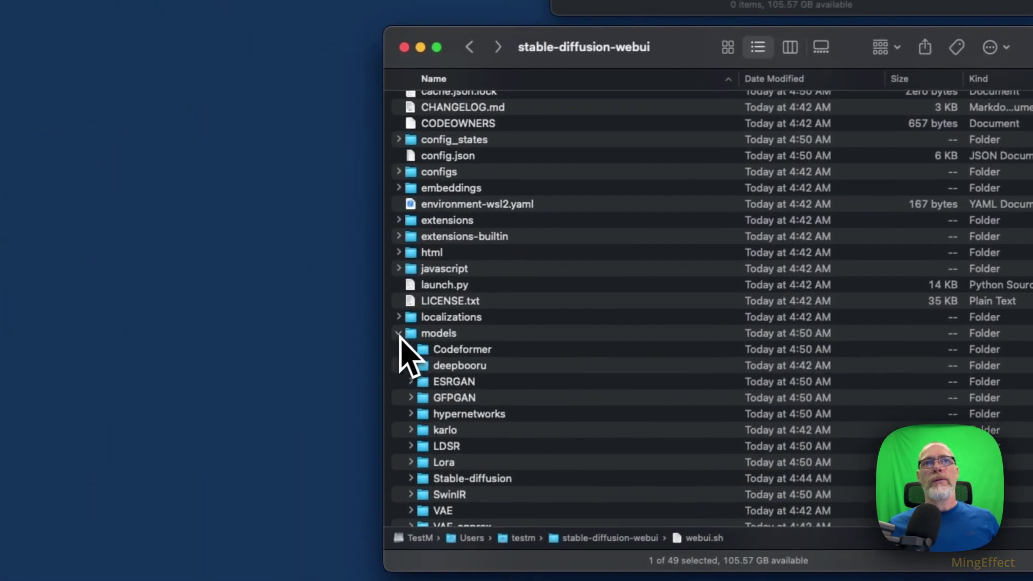
scroll(449, 360, down, 4)
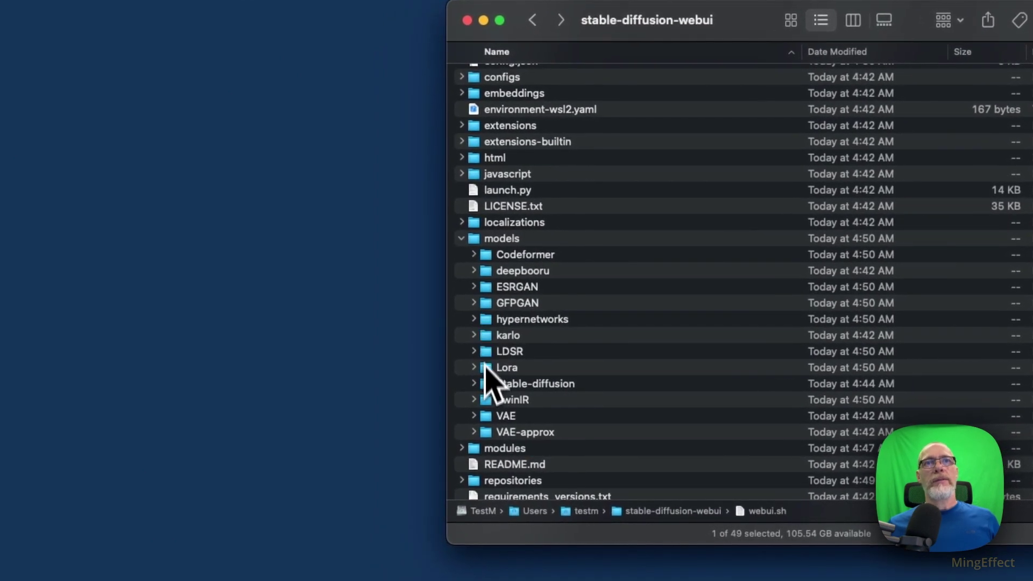
click(473, 383)
scroll(474, 387, down, 5)
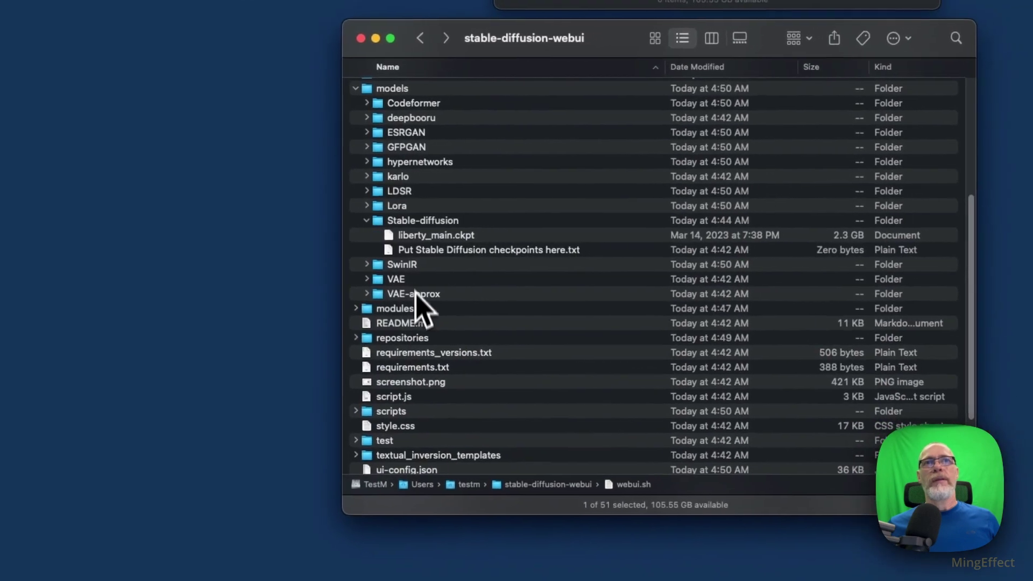
click(420, 237)
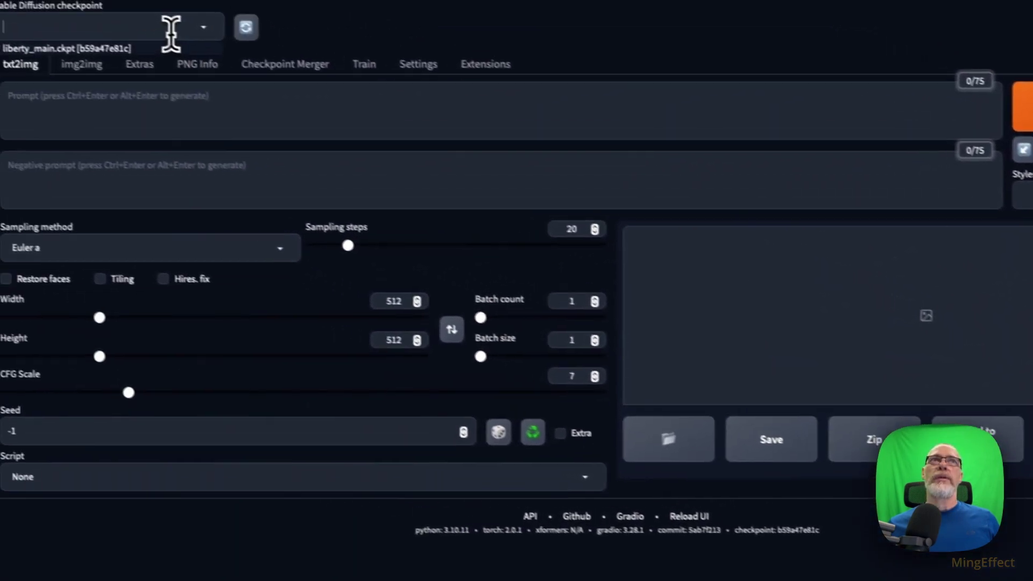
Keep liberty_main.ckpt as the checkpoint and enter the prompt 'time over'.
click(151, 57)
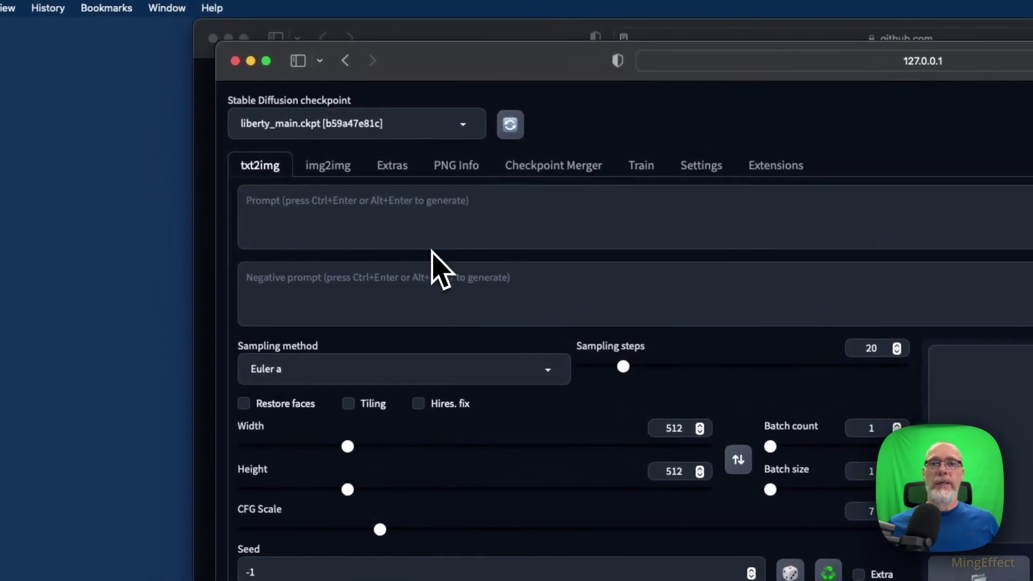
click(493, 201)
text(time)
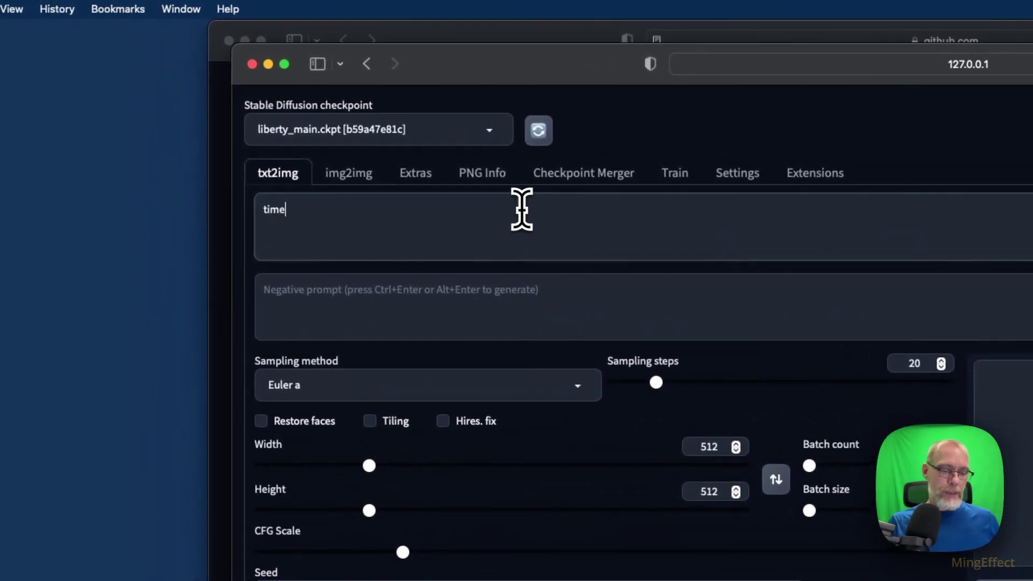
text( over the mountain)
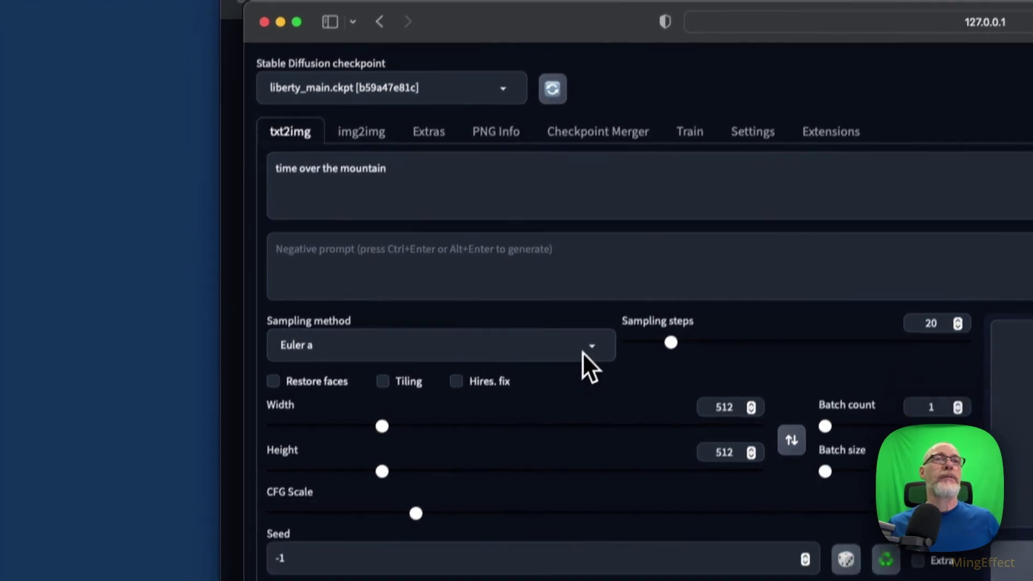
Choose the DPM++ 2M Karras sampler, generate, and ignore the resulting Python crash report.
click(570, 392)
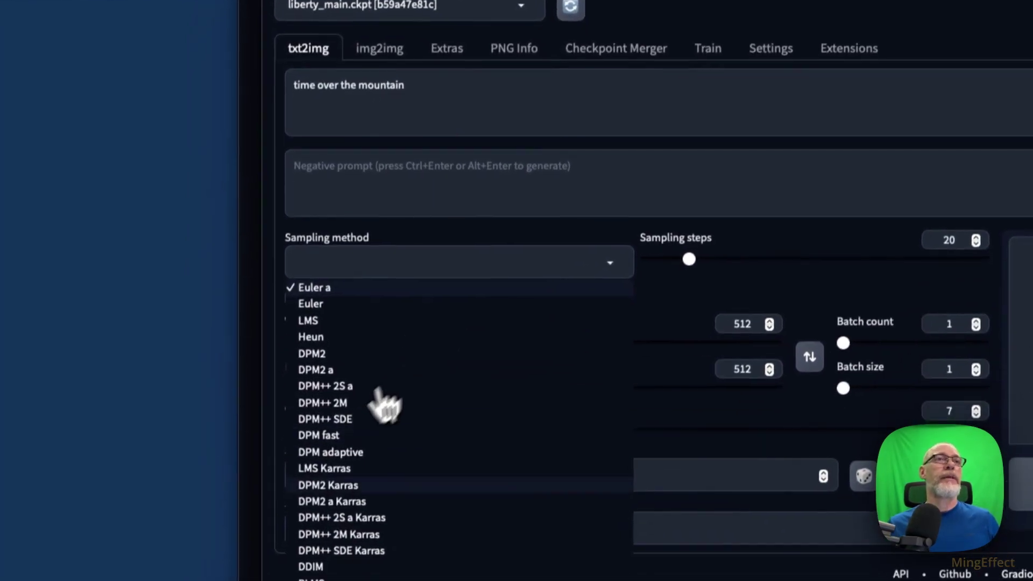
click(344, 535)
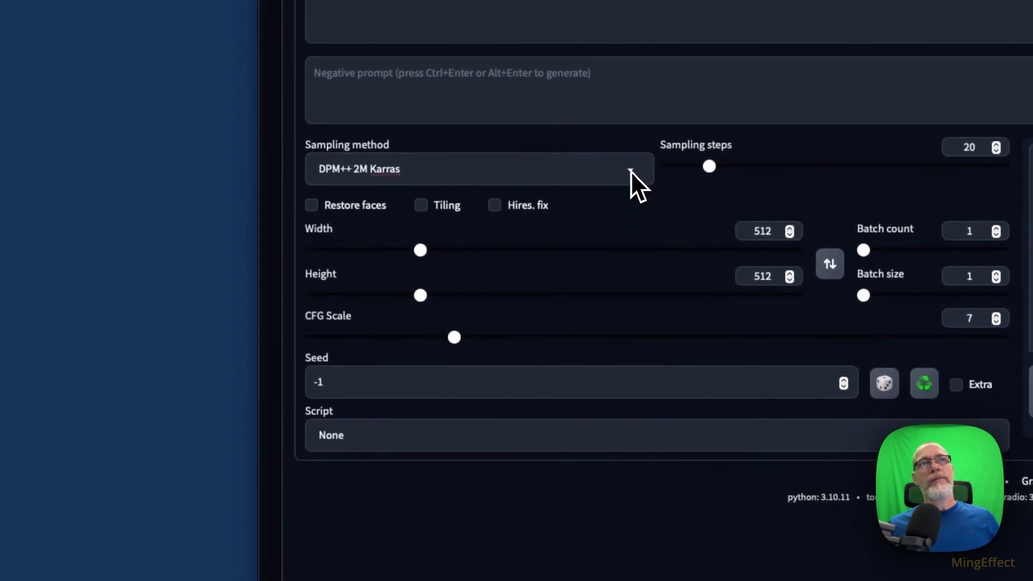
click(623, 194)
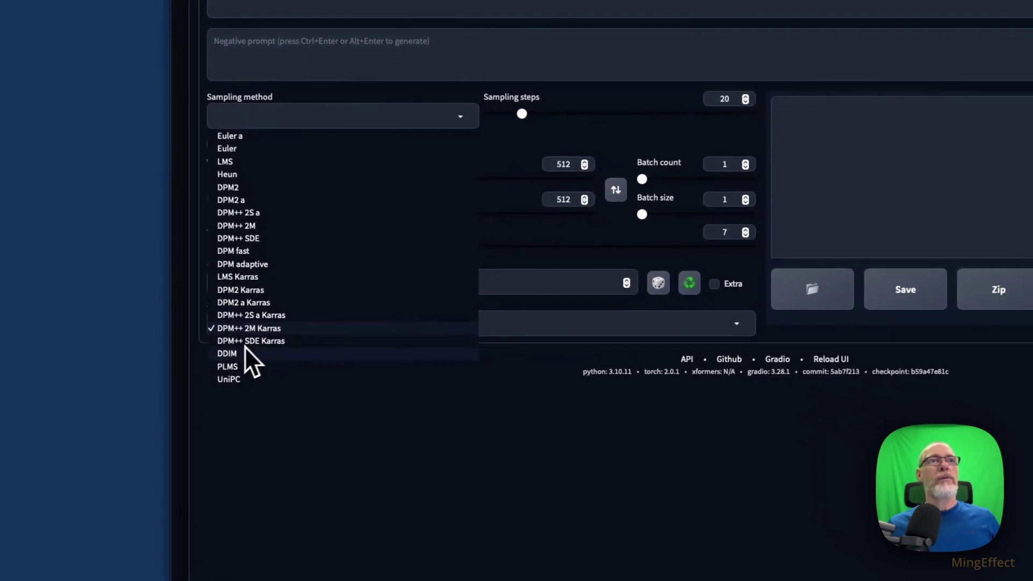
click(523, 460)
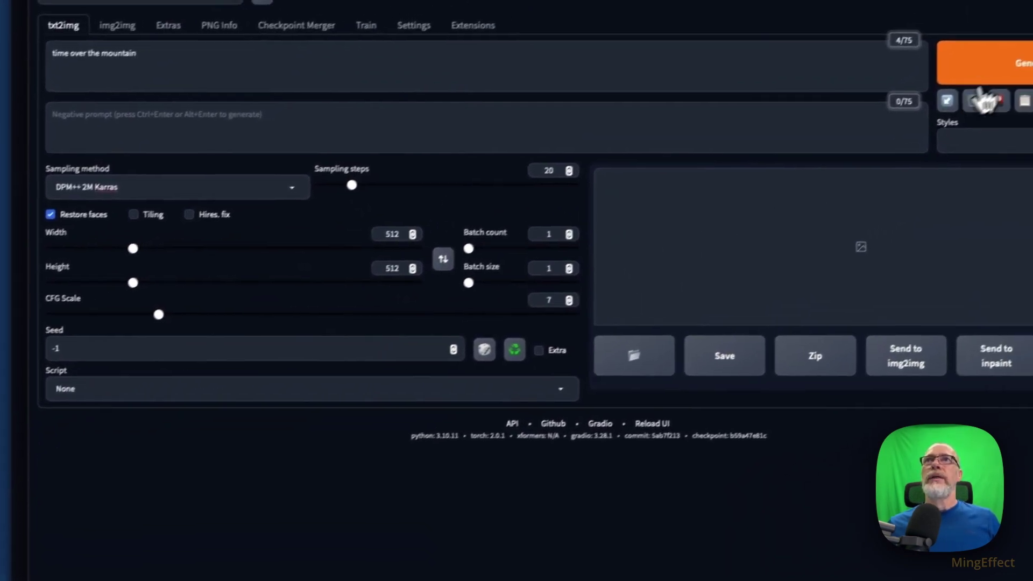
click(1013, 28)
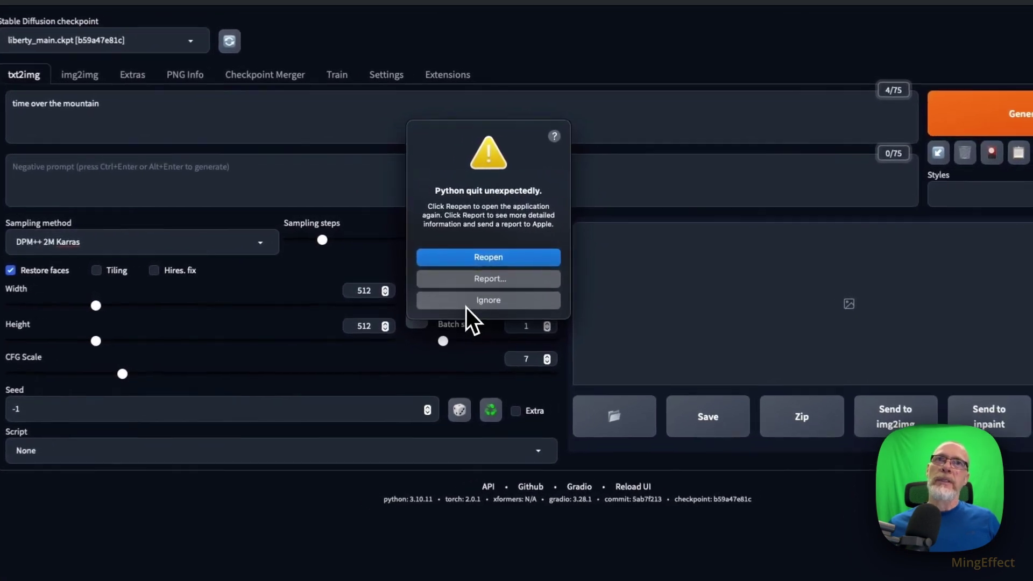
click(487, 301)
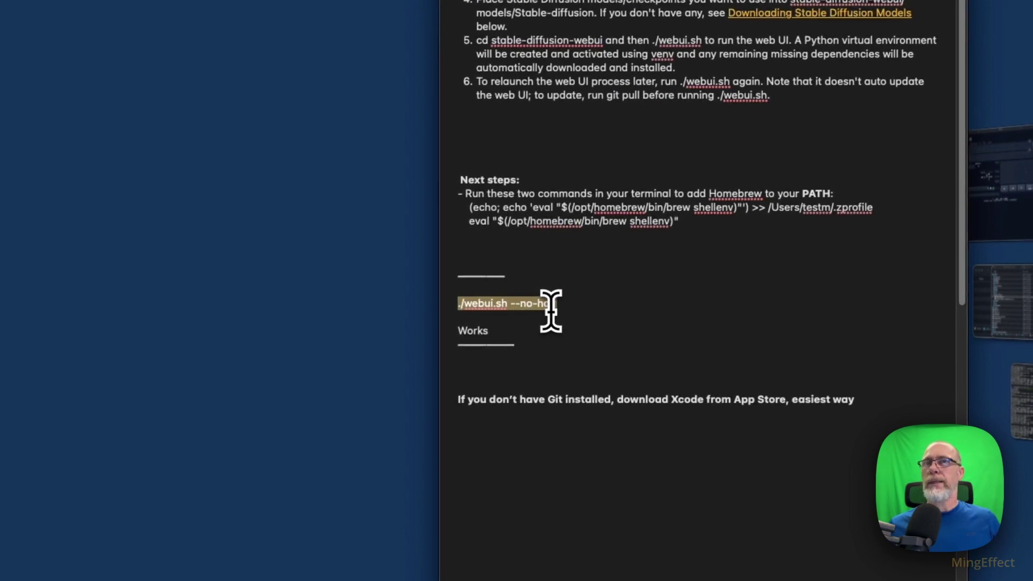
Select the './webui.sh --no-half' line in the note and copy it.
click(505, 304)
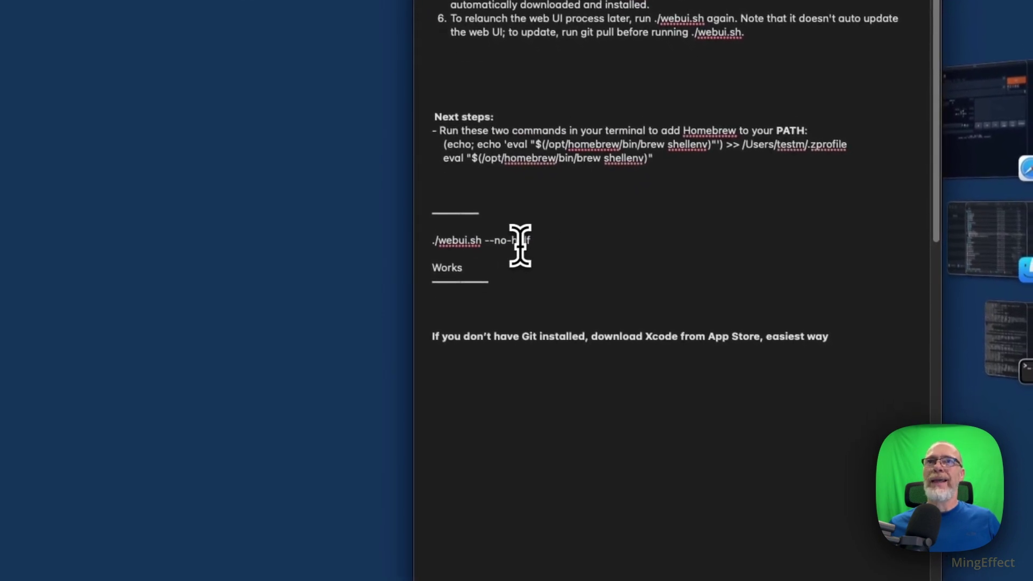
drag(527, 240, 433, 239)
right_click(452, 240)
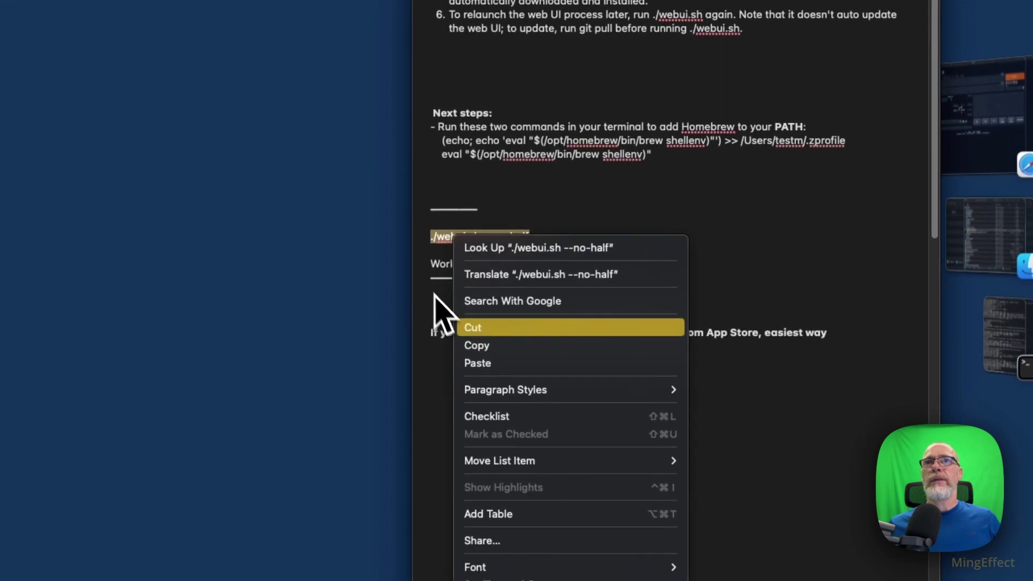
click(467, 343)
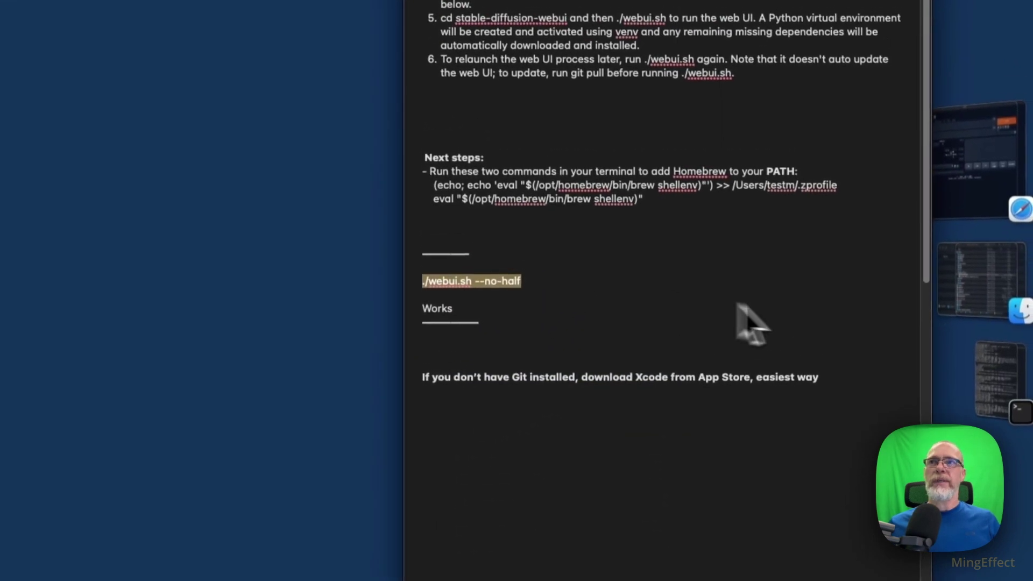
Paste and run './webui.sh --no-half' at the Terminal prompt.
click(995, 350)
key(super+v)
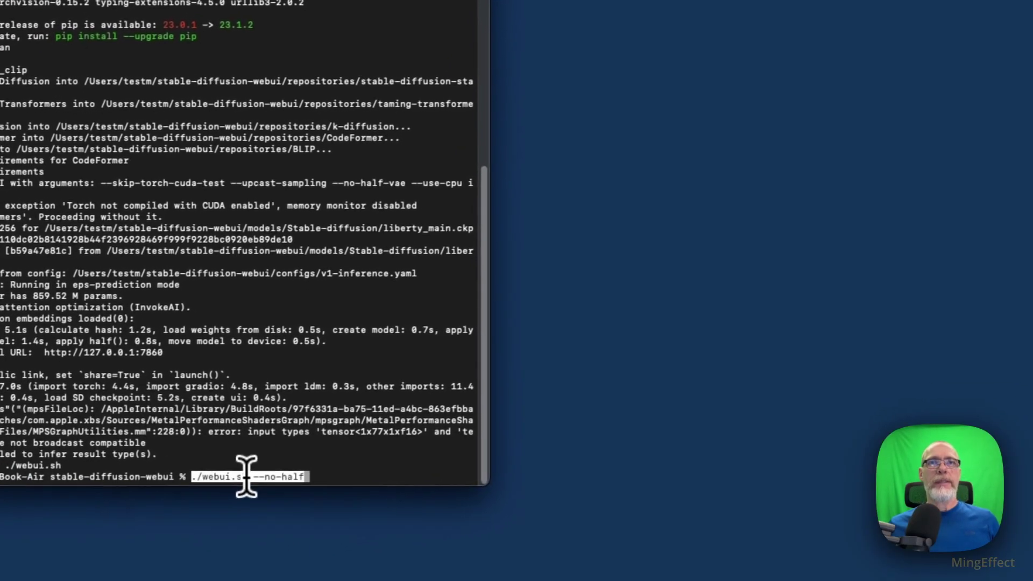
key(Return)
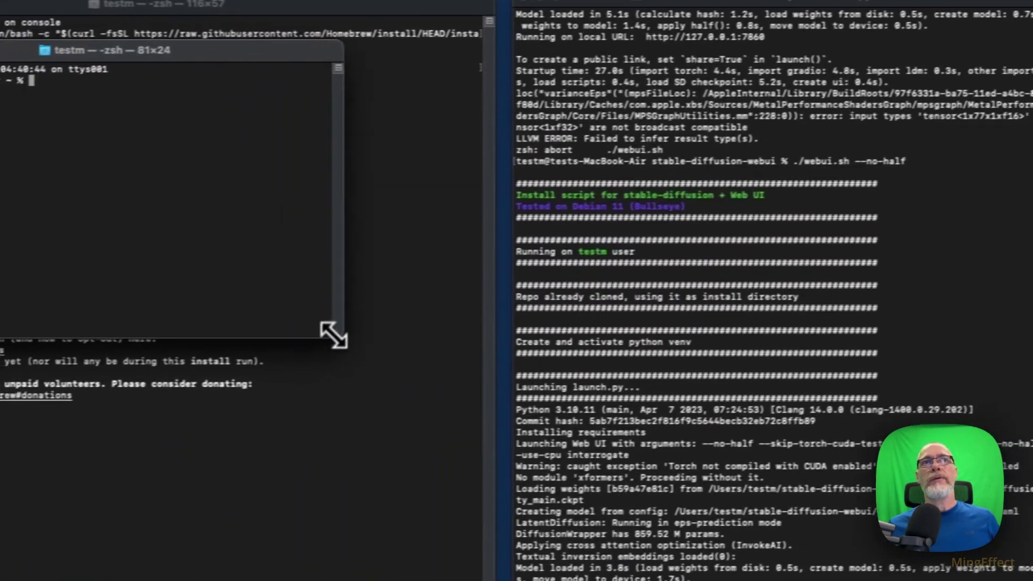
Close the extra zsh window and check the --no-half argument and local URL in the output.
drag(156, 304, 320, 455)
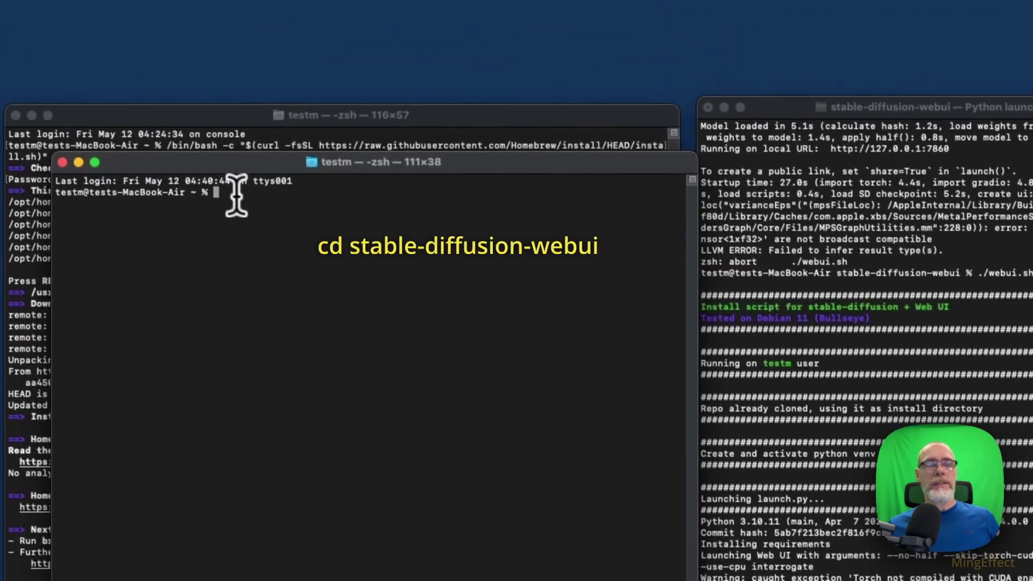
text(cd)
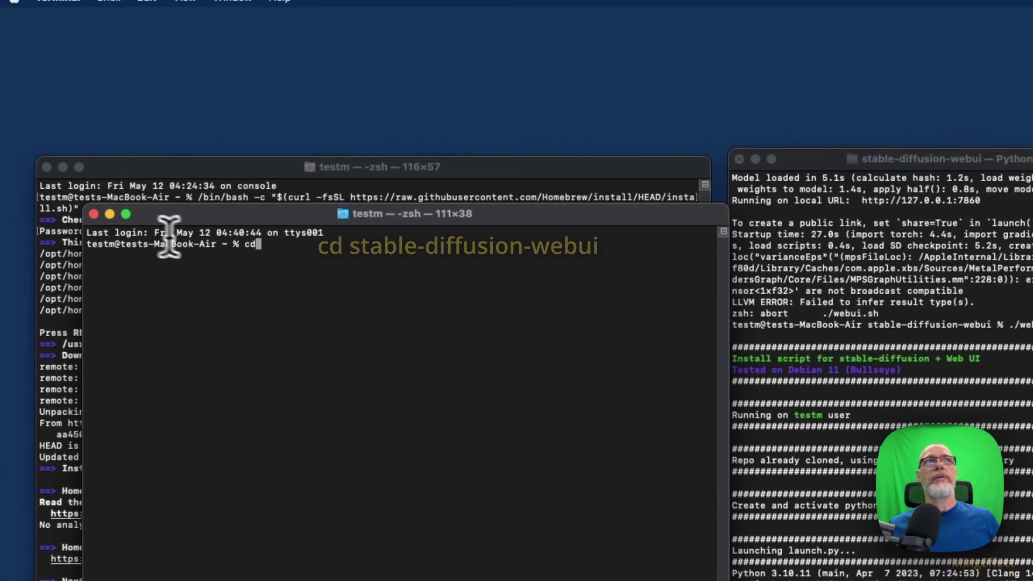
click(97, 219)
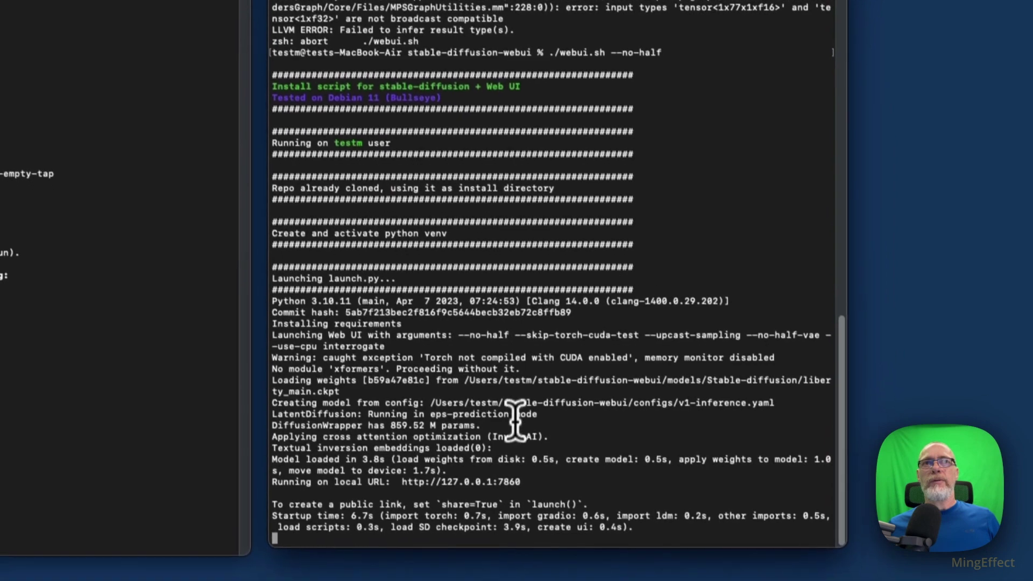
drag(446, 293, 493, 295)
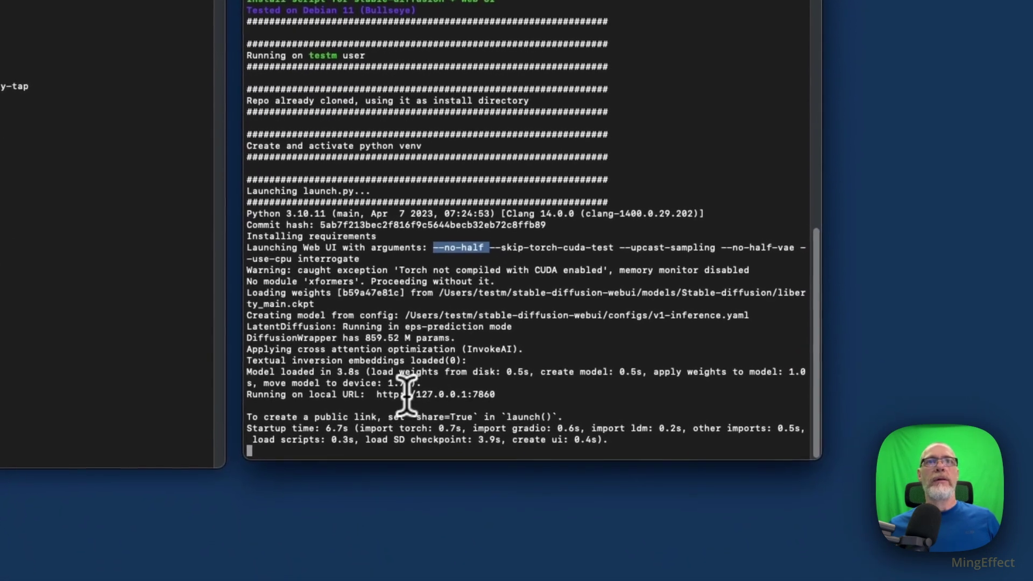
mouse_move(378, 402)
mouse_down()
mouse_move(455, 402)
mouse_move(370, 391)
mouse_up()
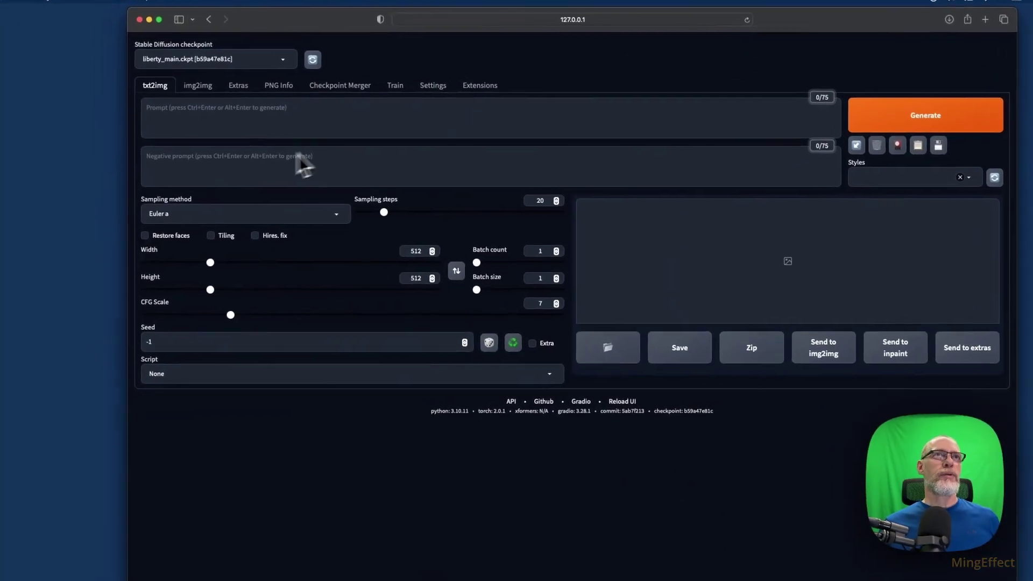
Pick DPM++ 2M Karras, enter the prompt 'person standing with watch', and generate the image.
click(334, 214)
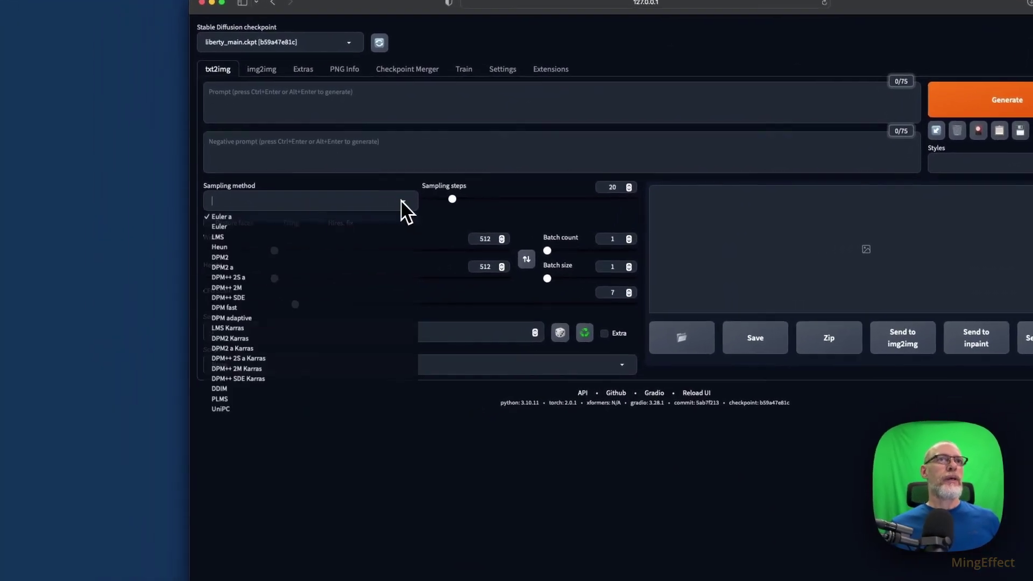
click(239, 368)
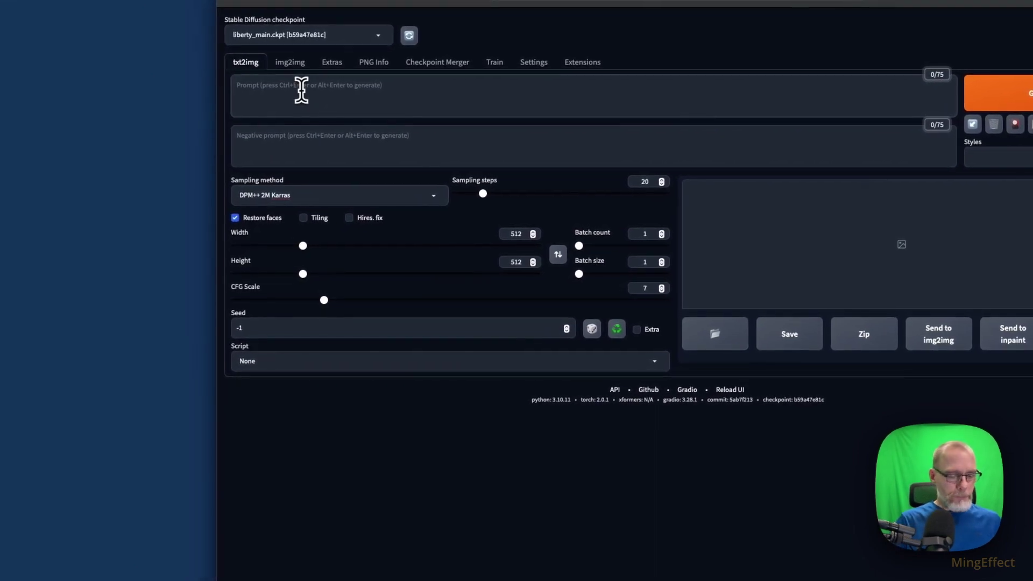
text(rson standing )
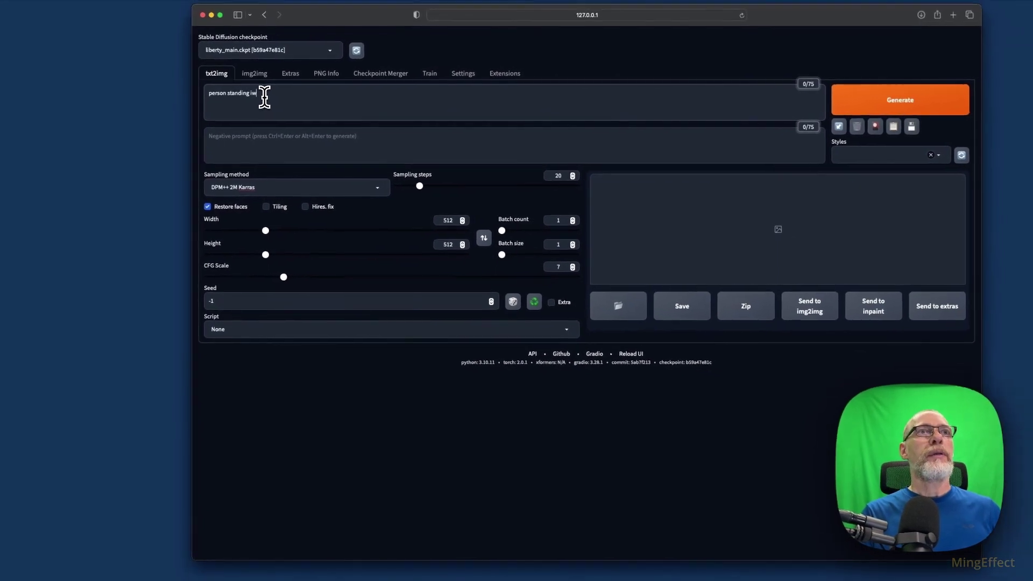
text(with watch)
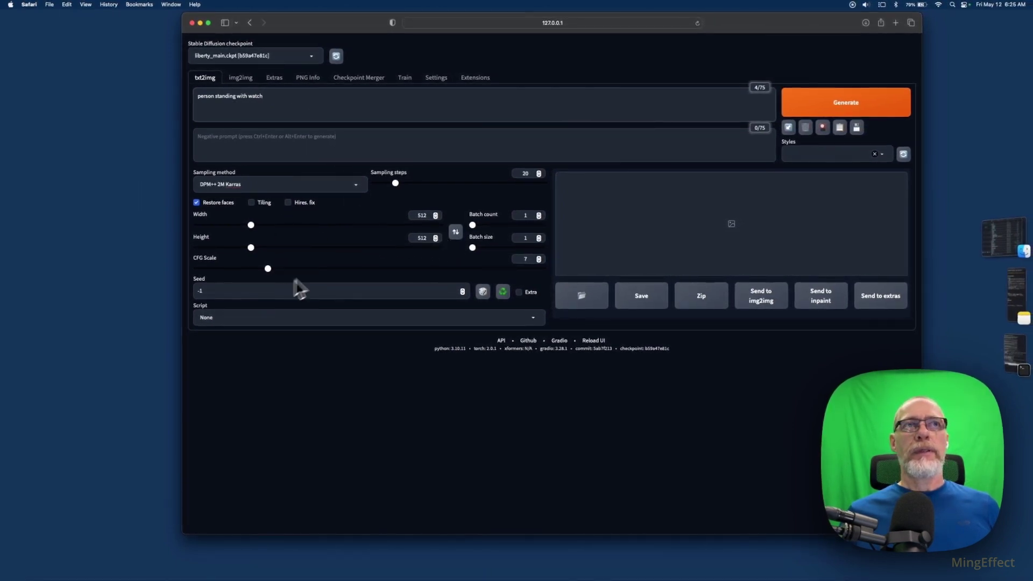
click(355, 185)
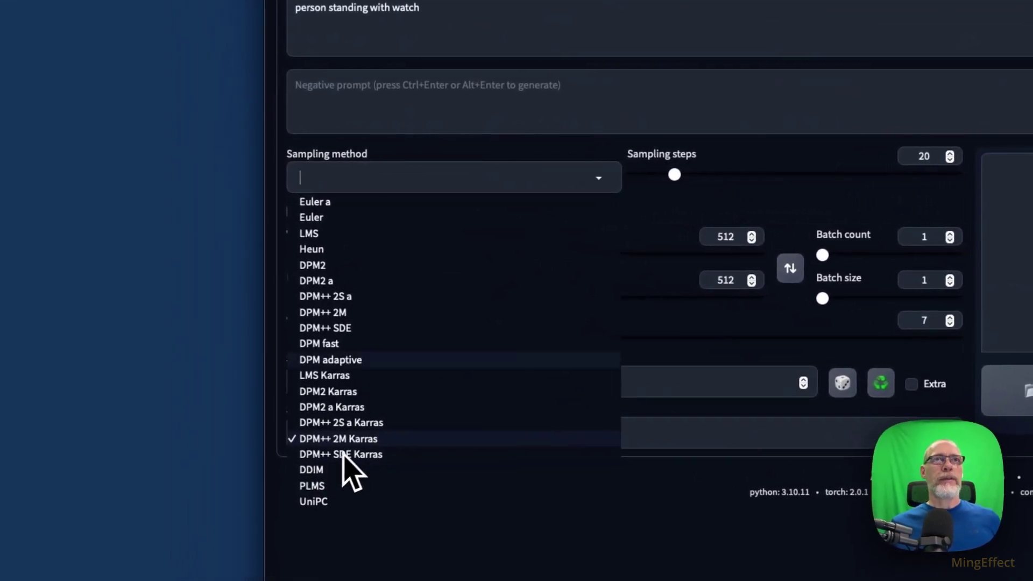
triple_click(531, 147)
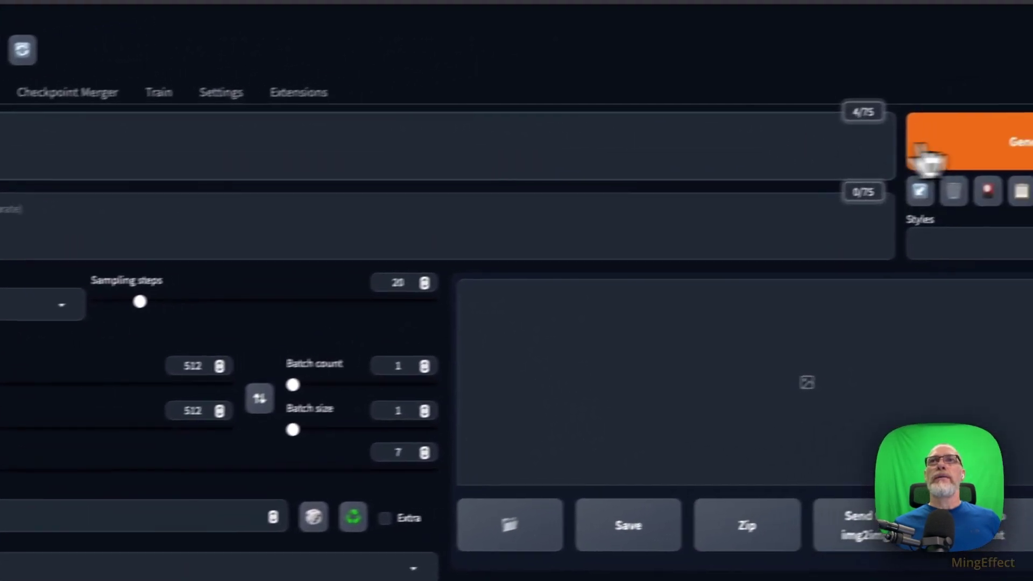
click(928, 156)
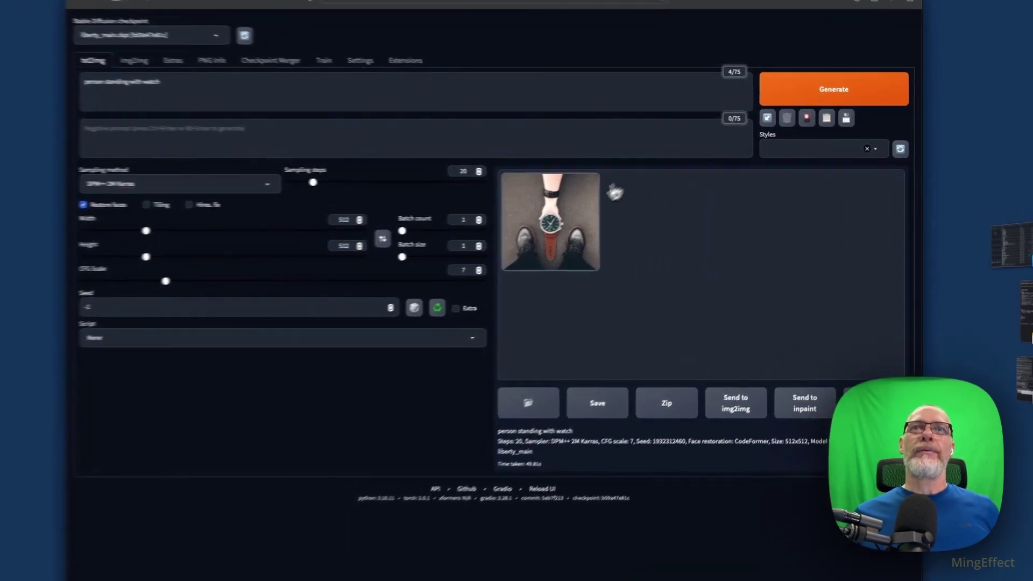
View the generated watch image full screen, close it, and bring the web UI back.
click(632, 194)
click(745, 301)
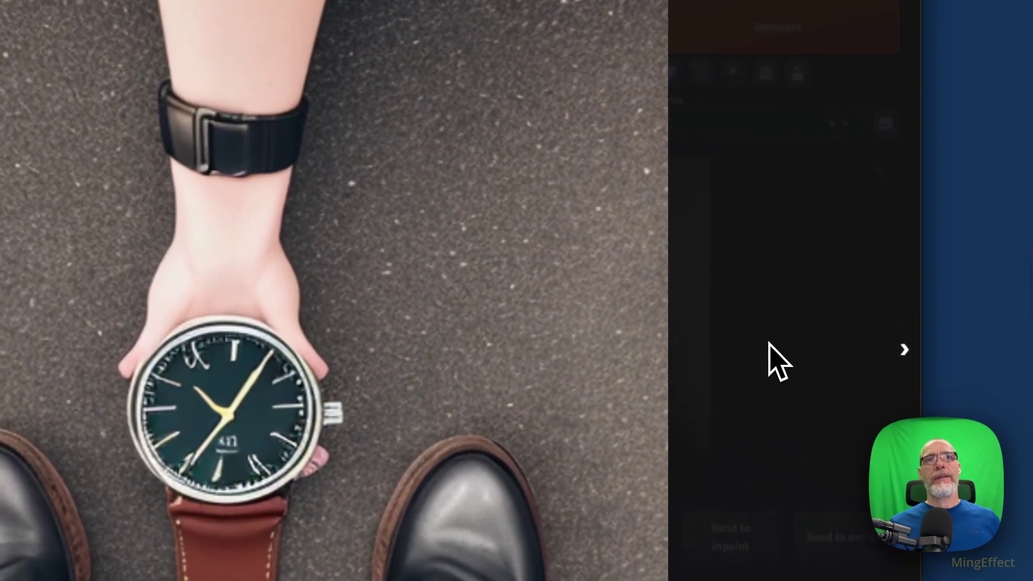
click(766, 361)
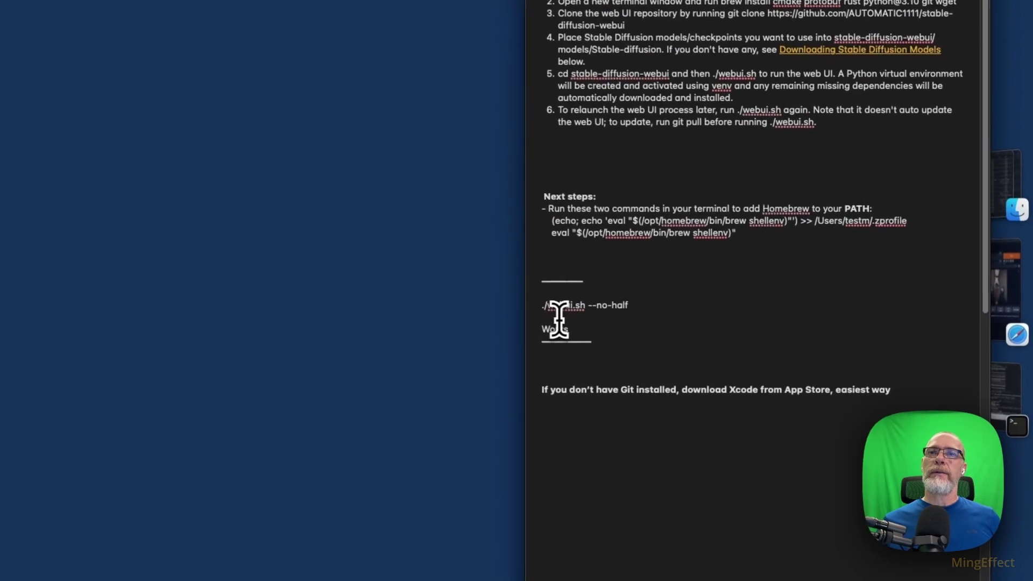
drag(581, 305, 622, 306)
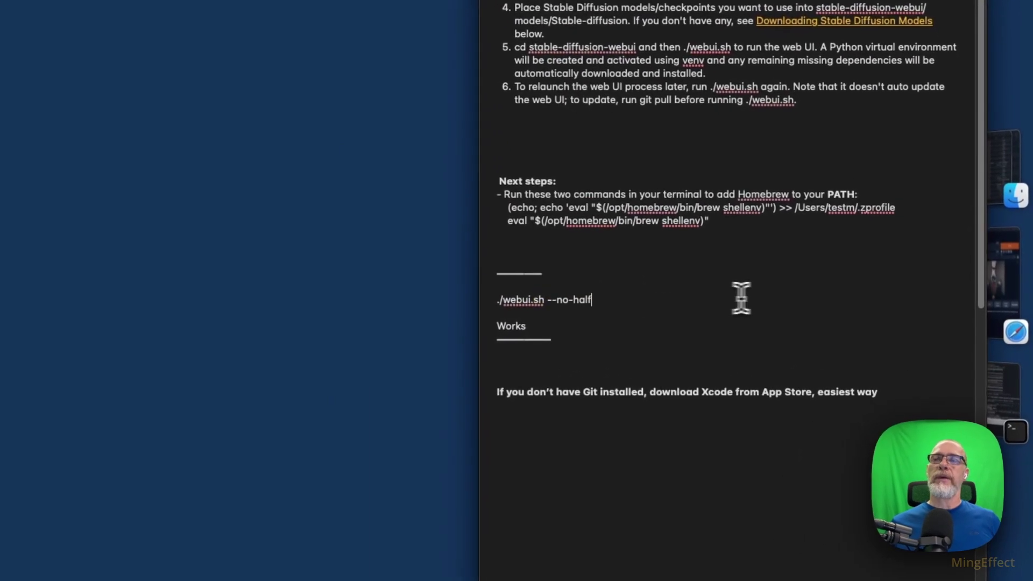
click(996, 279)
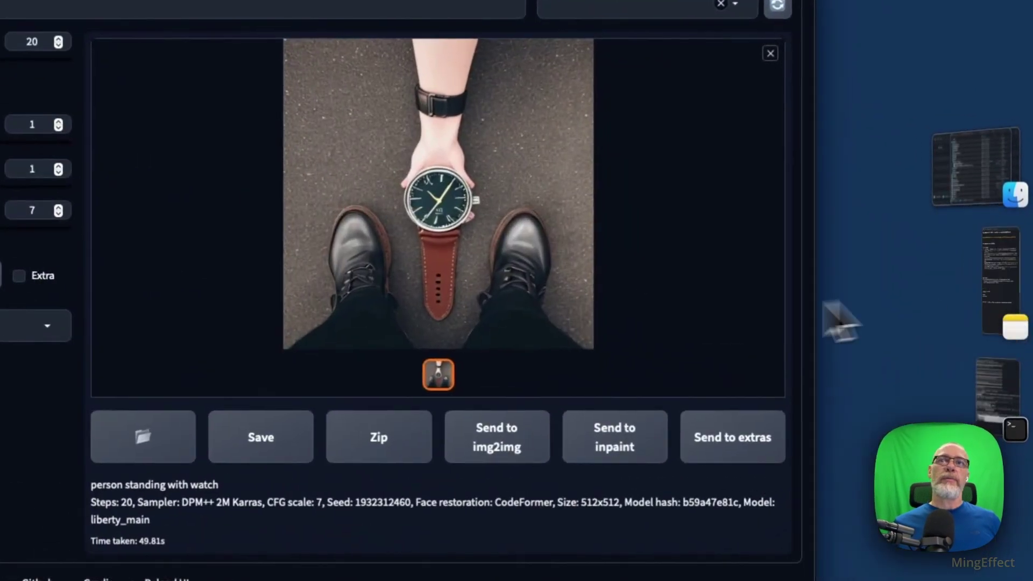